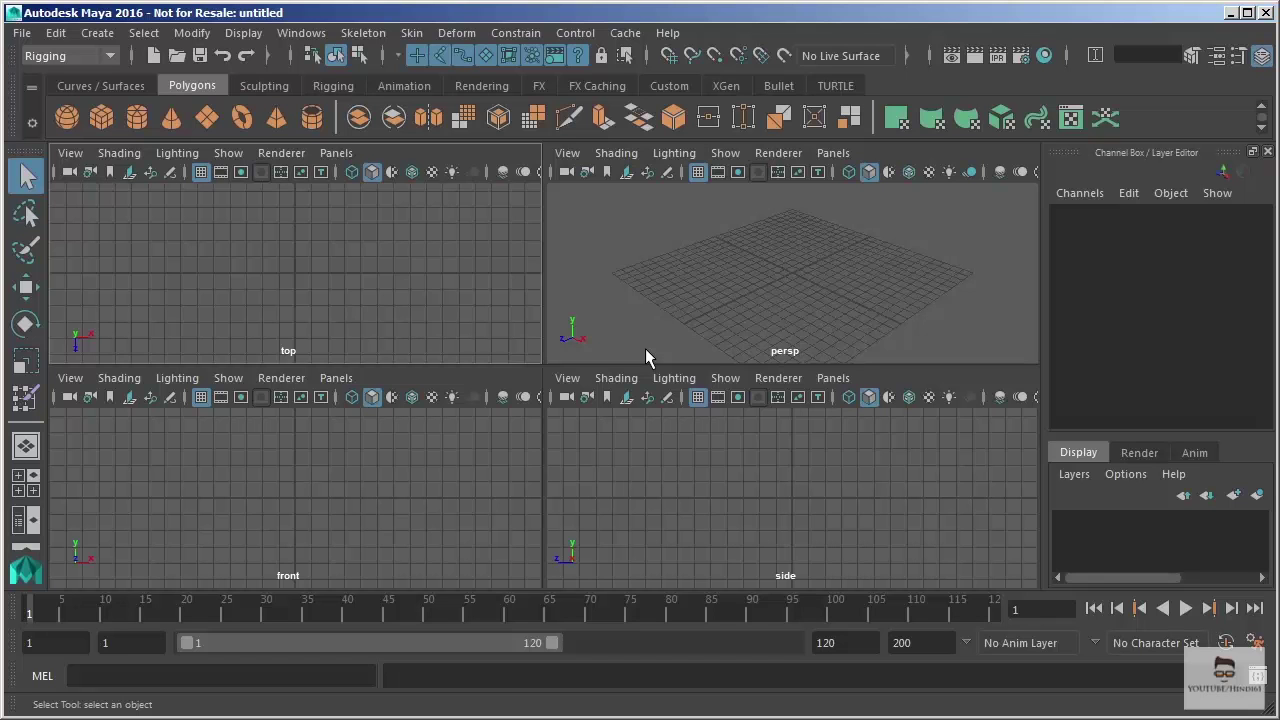
Draw a four-joint leg chain in the side view running from hip to knee to ankle to toe, and deselect it.
key(space)
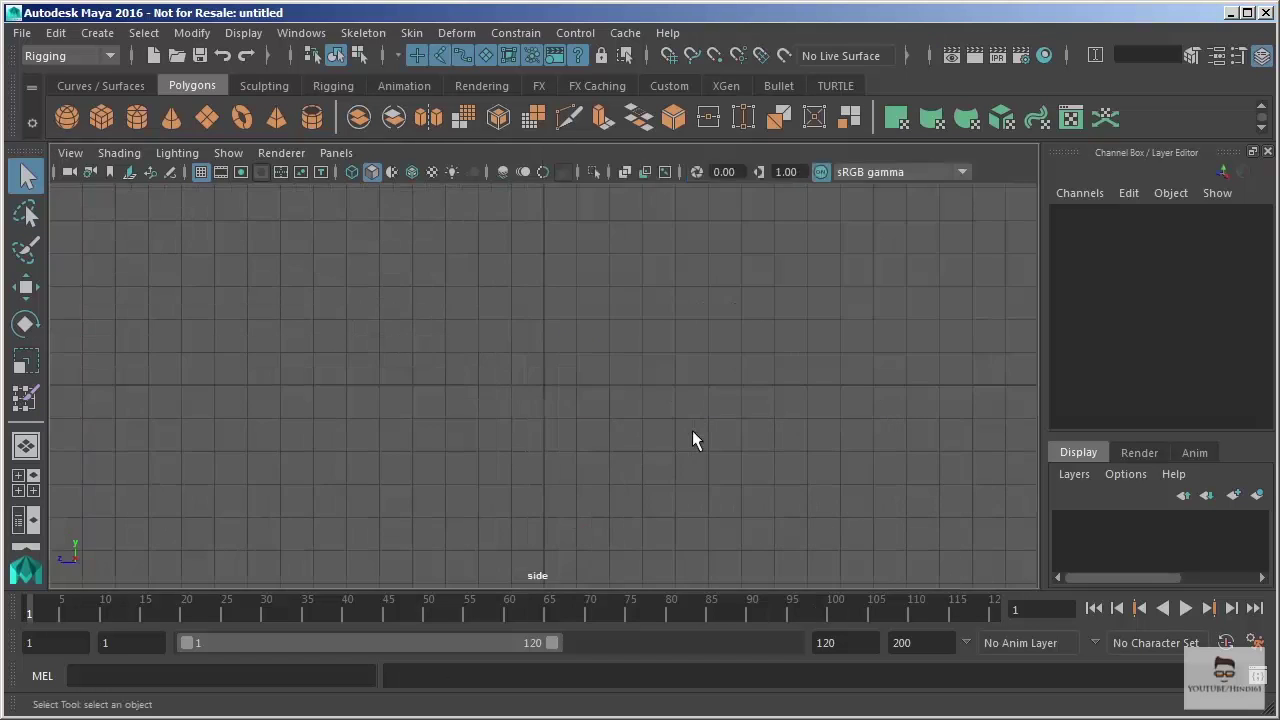
alt+right_drag(692, 432, 571, 354)
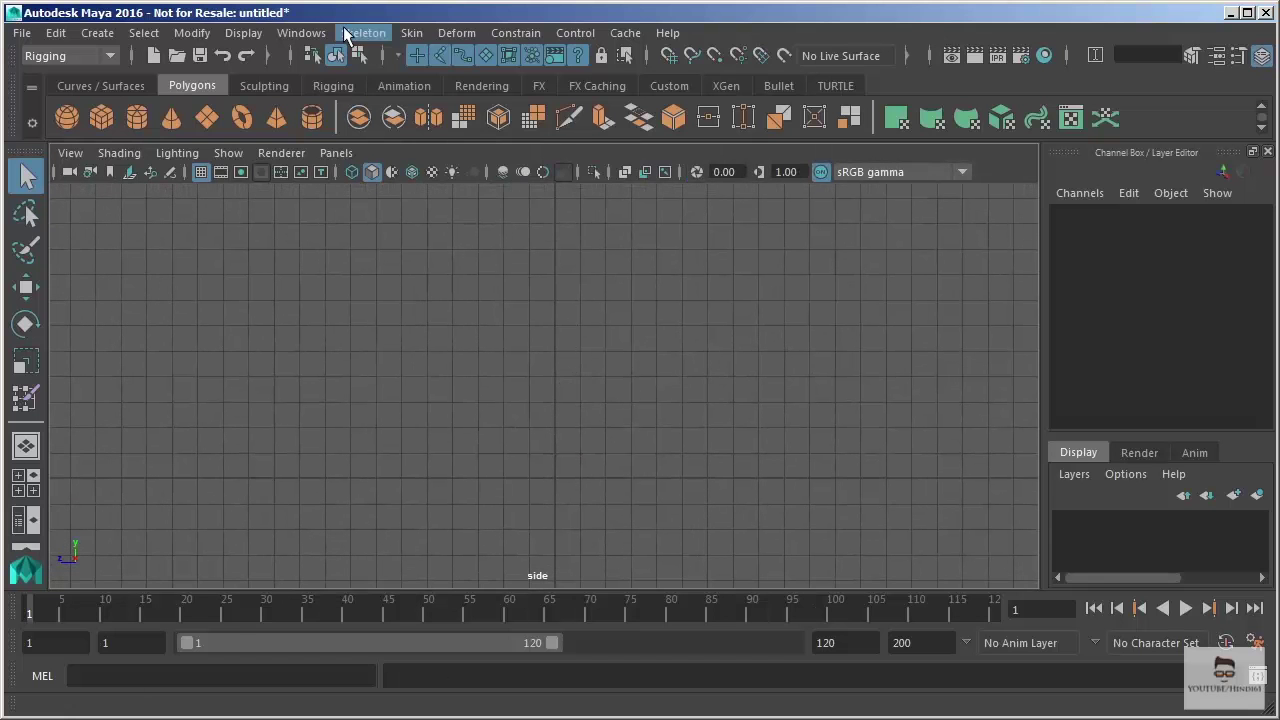
click(344, 33)
click(400, 84)
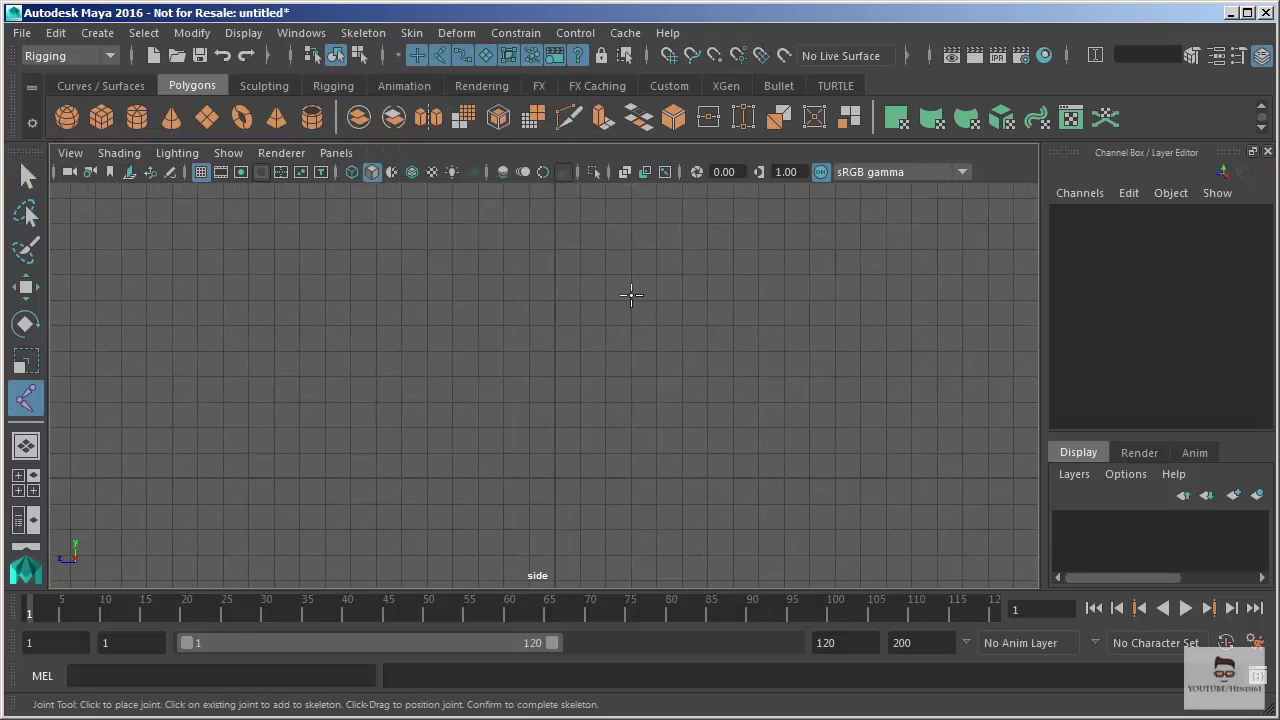
click(622, 272)
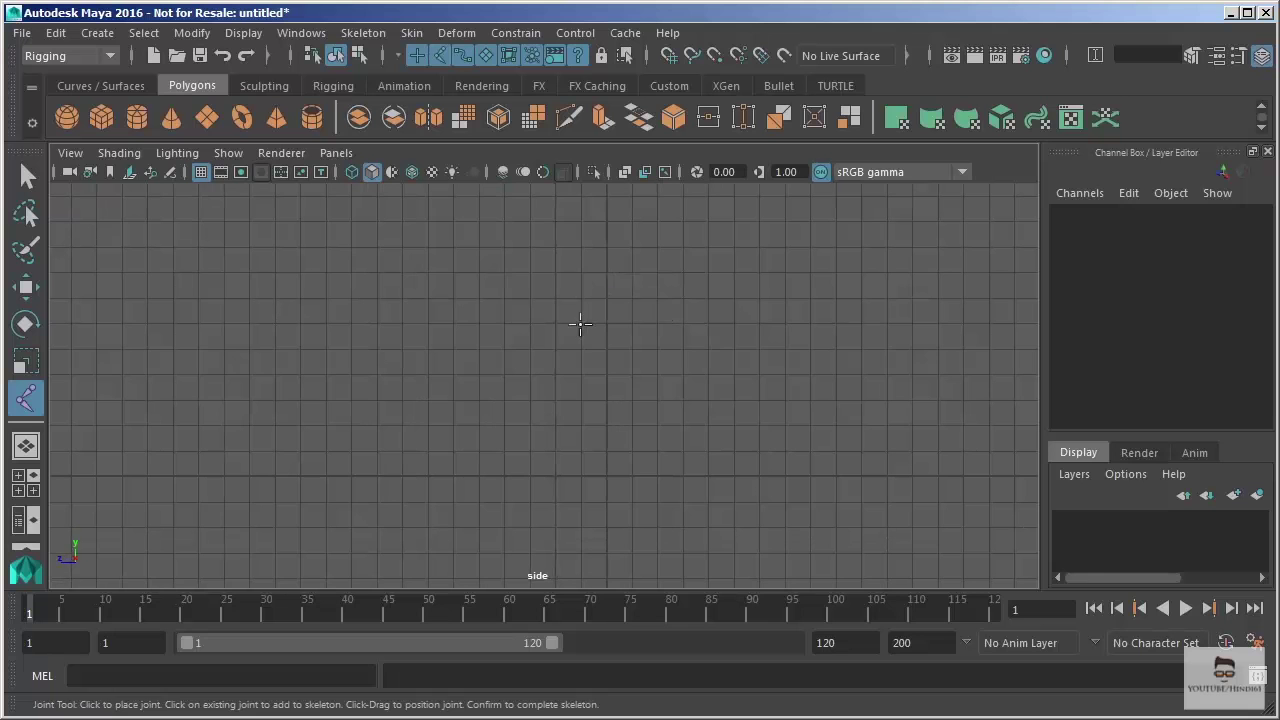
click(578, 384)
click(607, 479)
click(537, 477)
key(q)
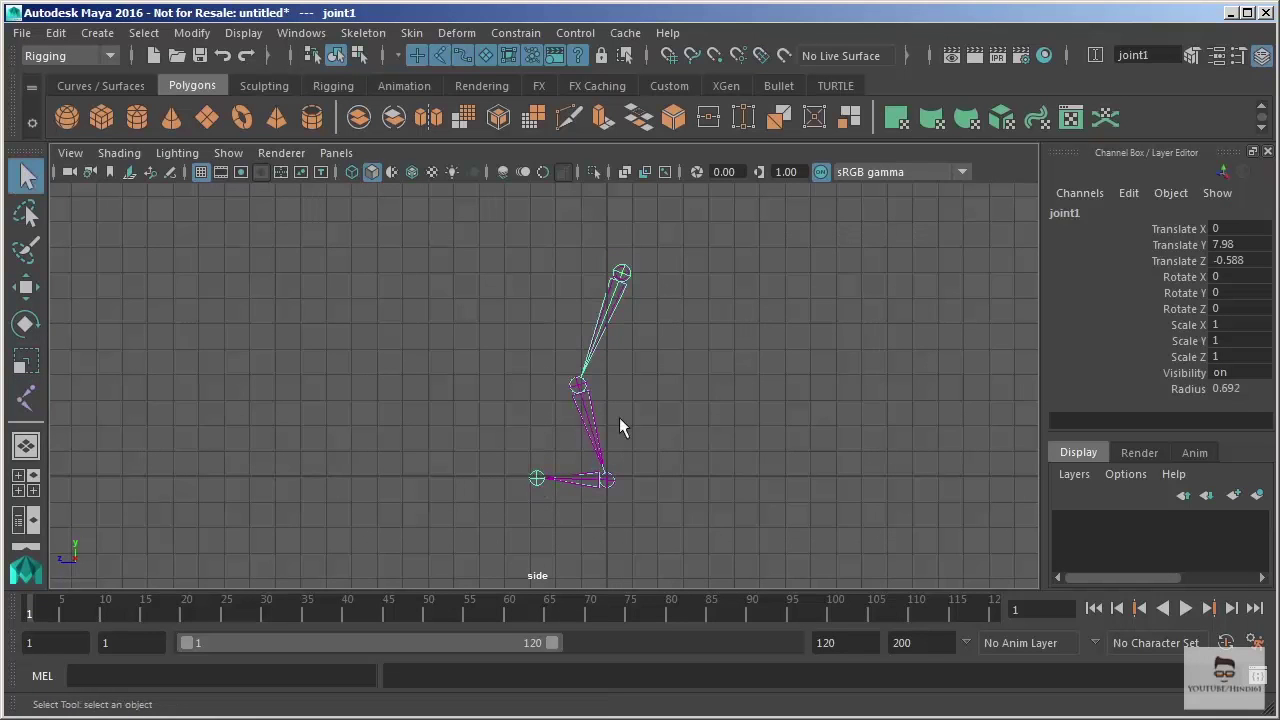
click(610, 484)
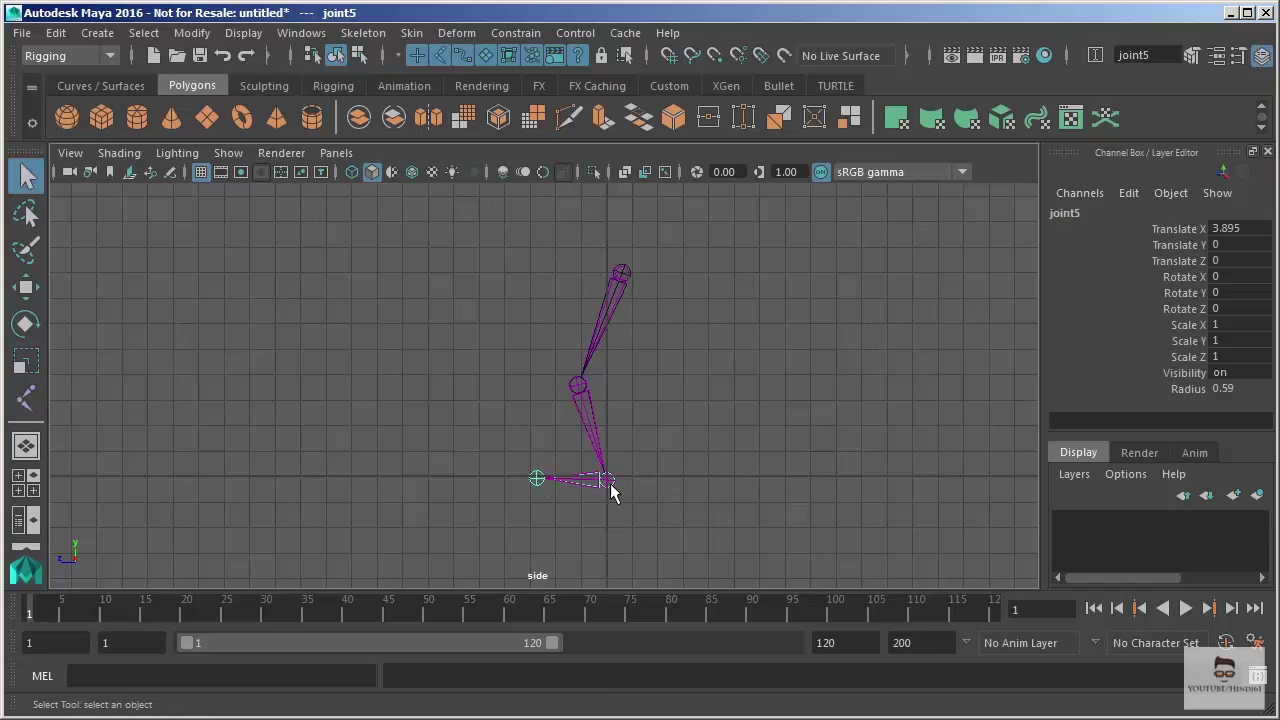
click(532, 413)
alt+middle_drag(693, 321, 686, 346)
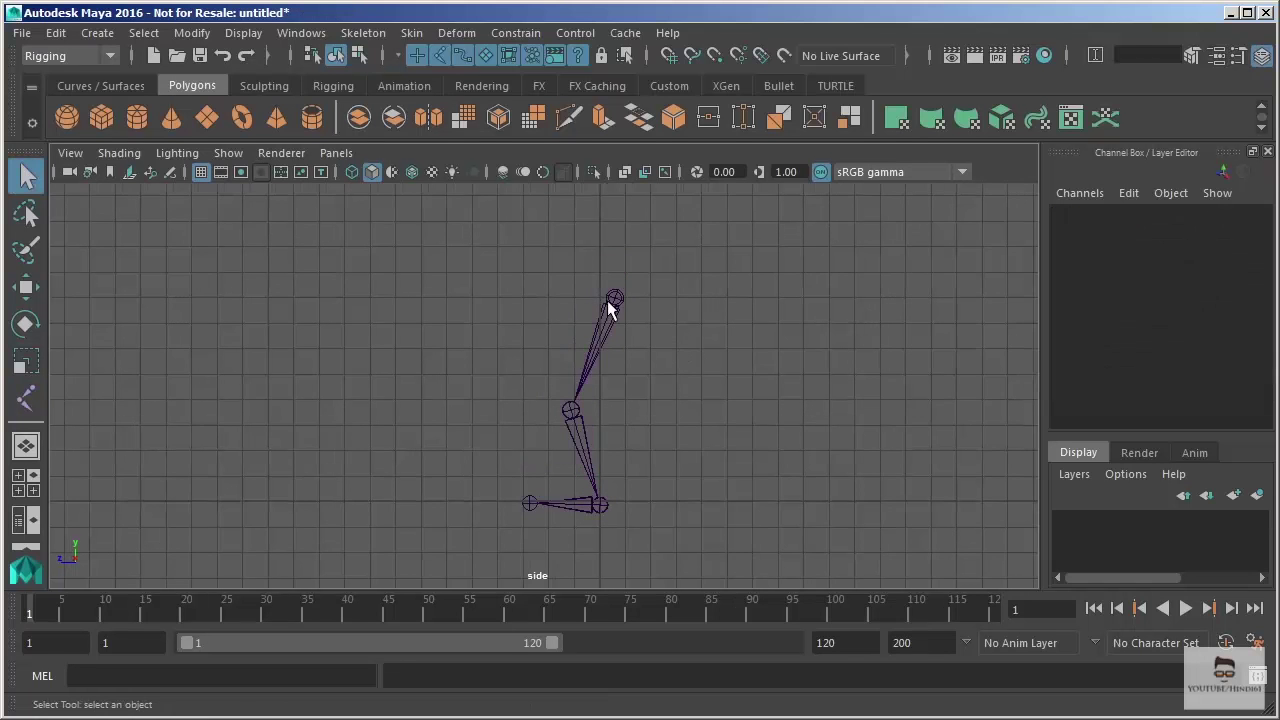
Create an IK handle from the leg chain's hip joint to its ankle joint.
click(376, 34)
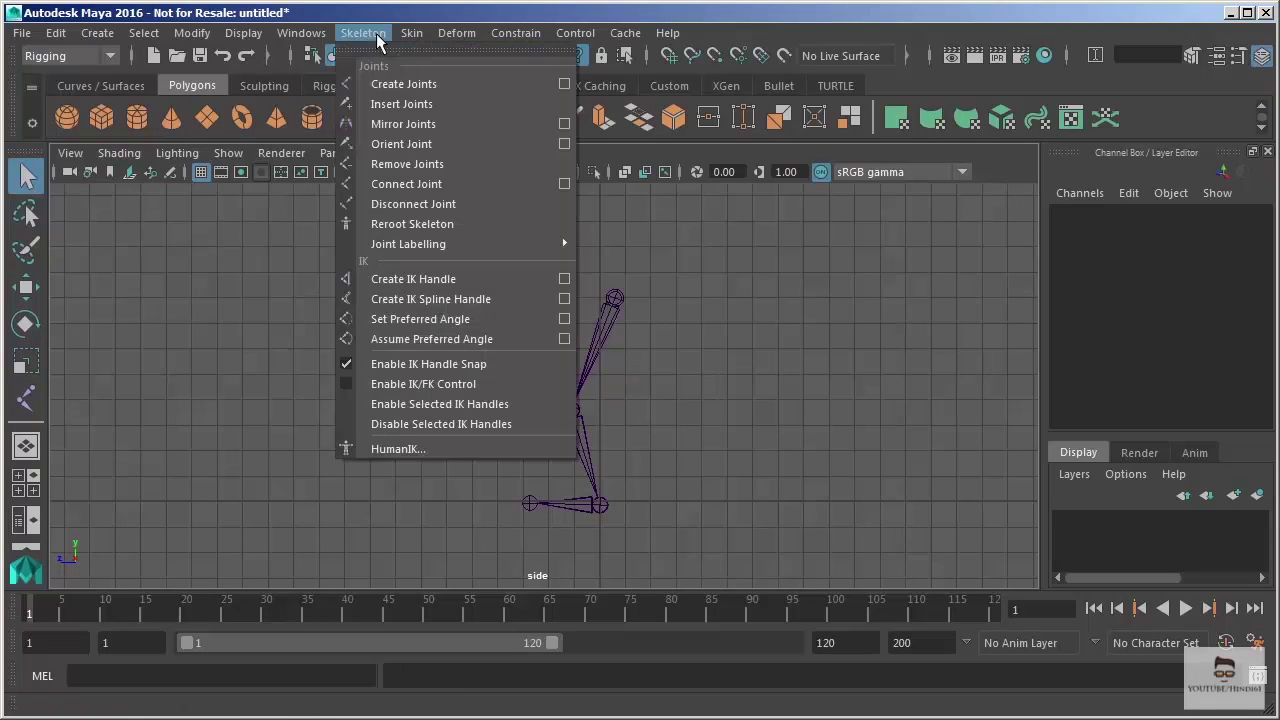
click(410, 280)
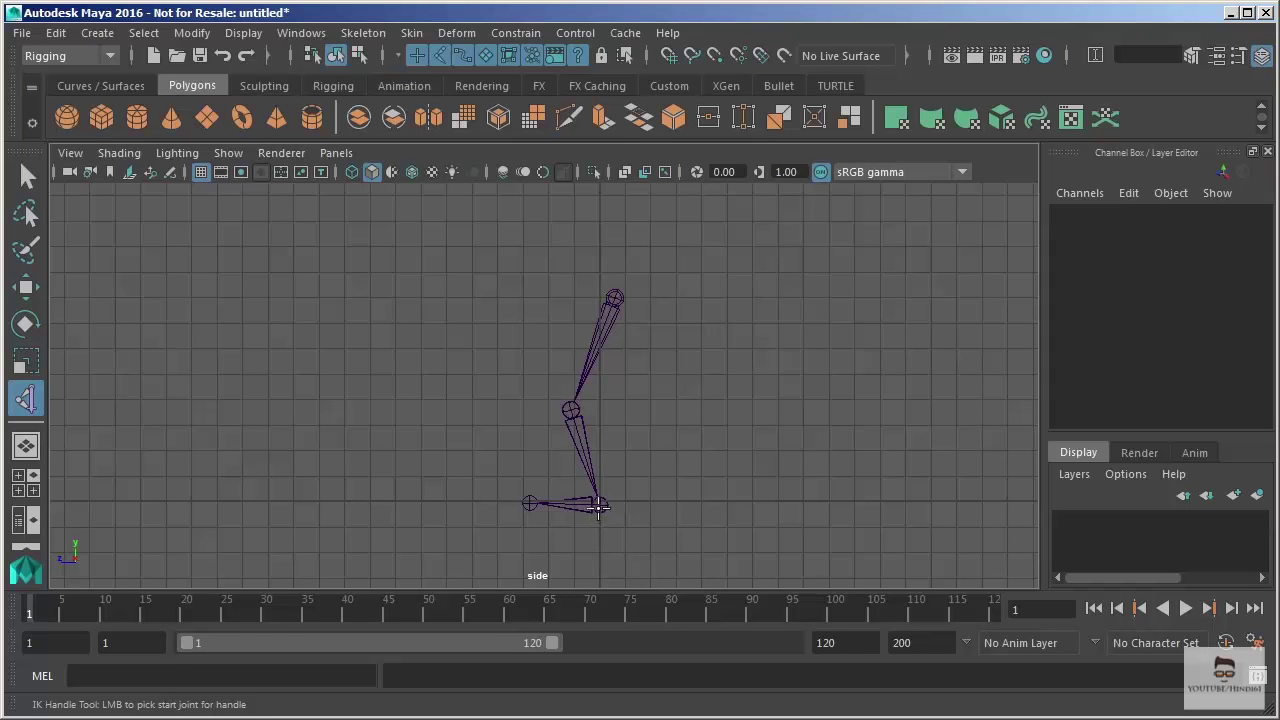
click(615, 297)
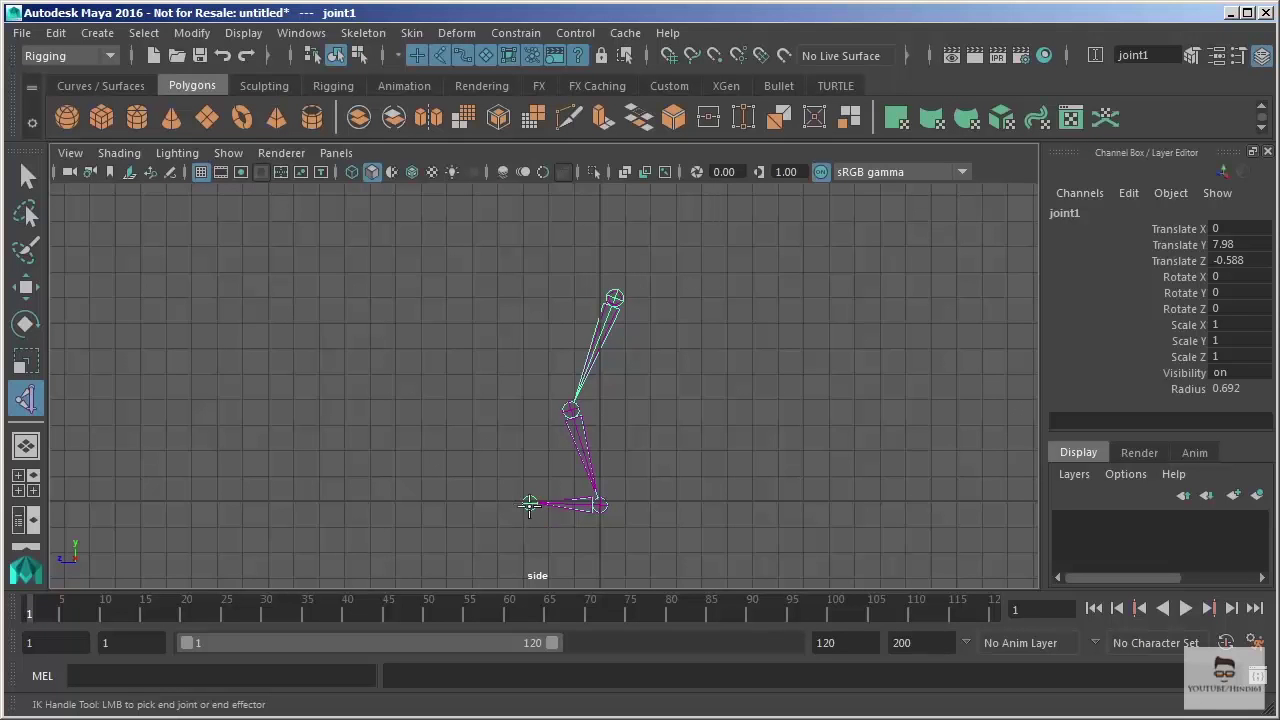
click(598, 504)
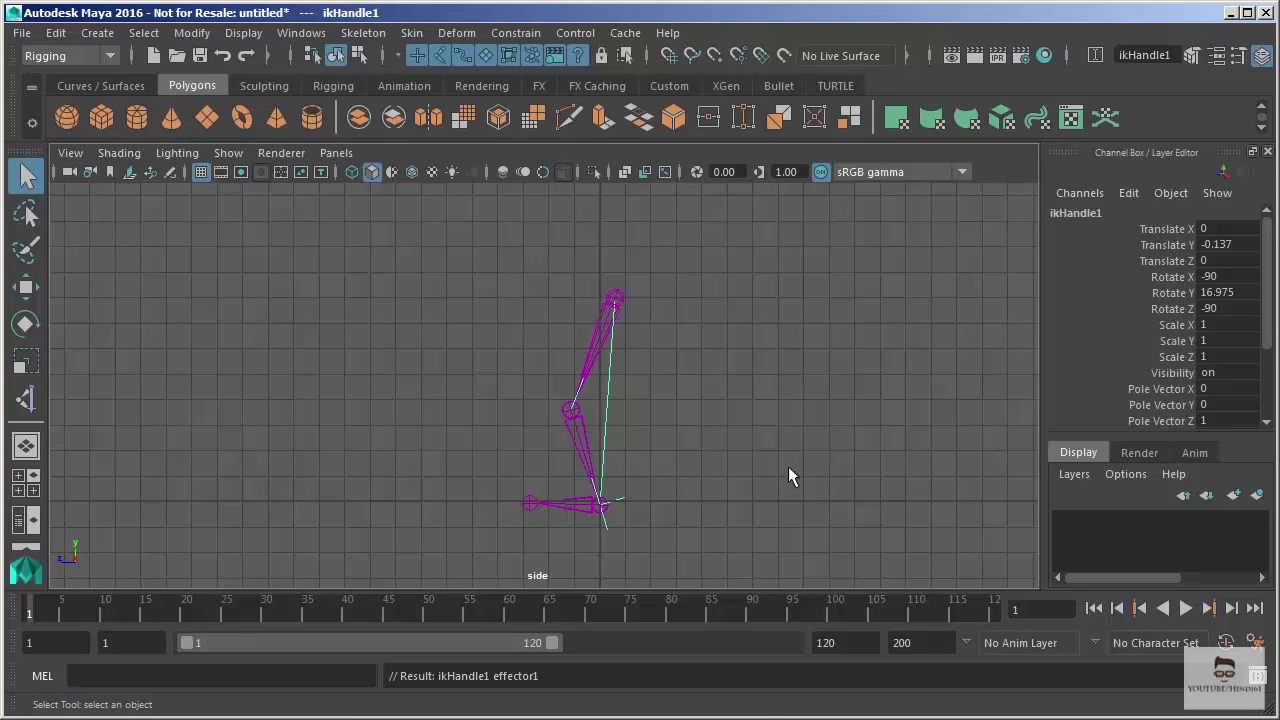
Try raising the ankle IK handle to about Translate Y 1.55 and Z 0.13, and undo both the moves and the handle.
key(w)
alt+right_drag(424, 318, 622, 442)
alt+middle_drag(763, 426, 723, 386)
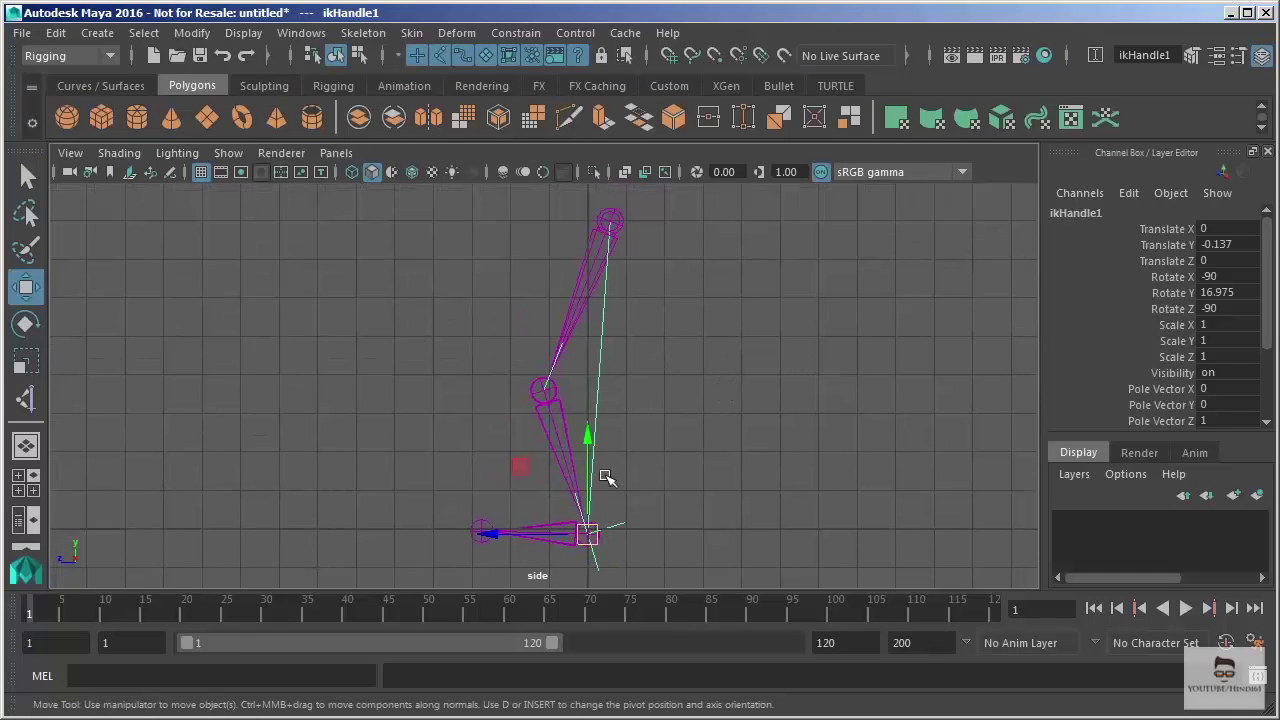
mouse_move(593, 536)
mouse_down()
mouse_move(600, 458)
mouse_move(478, 364)
mouse_move(467, 484)
mouse_move(584, 521)
mouse_move(670, 420)
mouse_move(541, 375)
mouse_move(498, 478)
mouse_move(577, 551)
mouse_move(669, 500)
mouse_move(580, 417)
mouse_move(452, 474)
mouse_move(523, 531)
mouse_move(606, 517)
mouse_move(529, 409)
mouse_move(378, 503)
mouse_move(514, 541)
mouse_move(619, 520)
mouse_move(462, 423)
mouse_move(590, 543)
mouse_move(549, 437)
mouse_move(606, 526)
mouse_move(592, 530)
mouse_up()
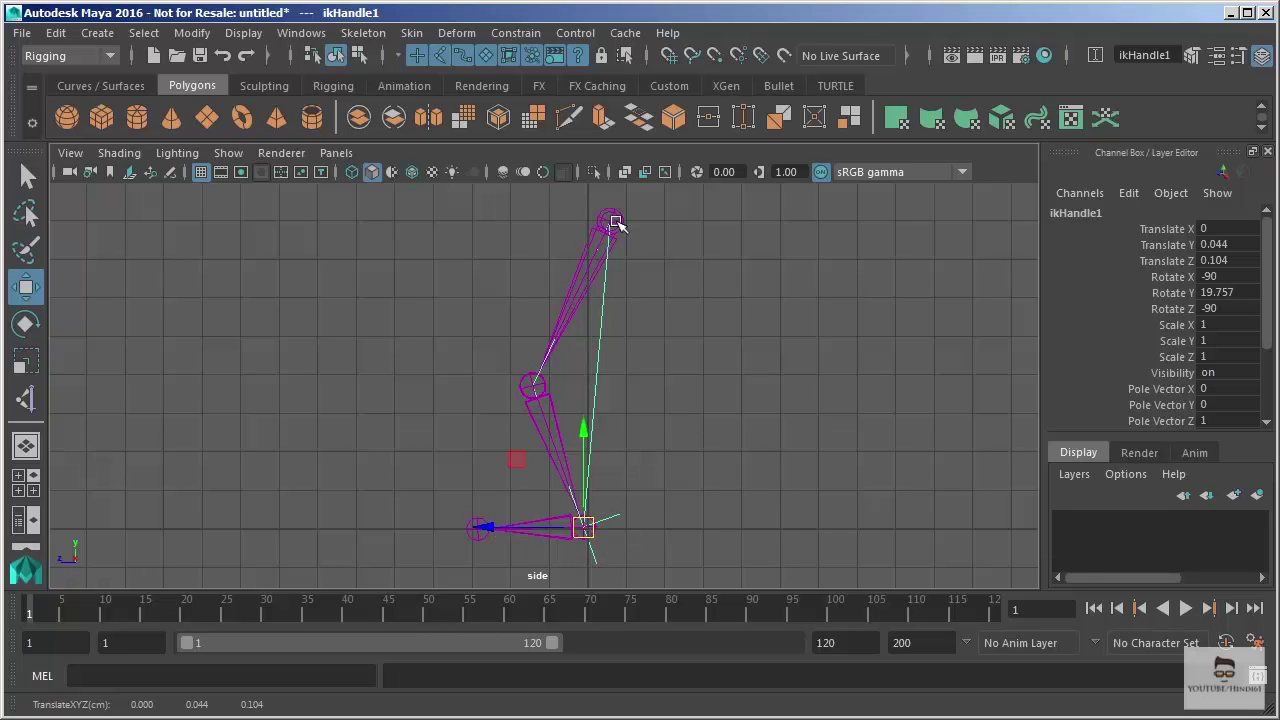
drag(598, 524, 583, 469)
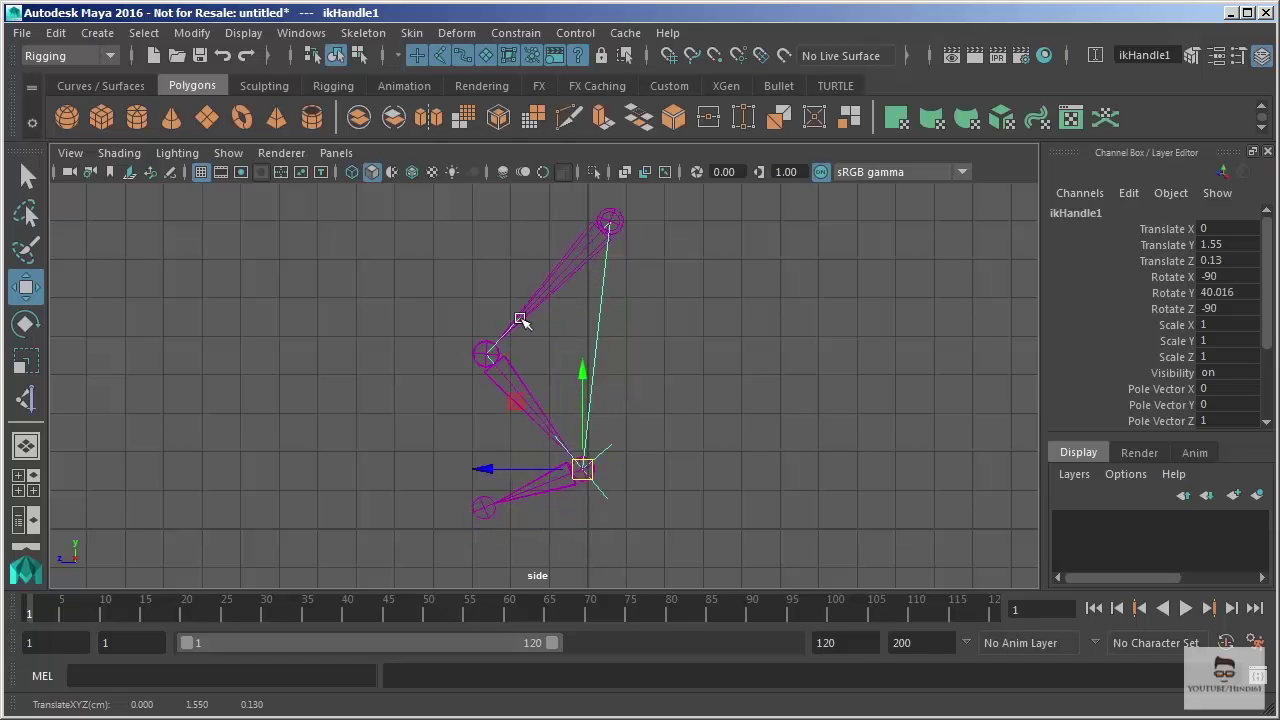
key(ctrl+z)
key(ctrl+z)
key(ctrl+z)
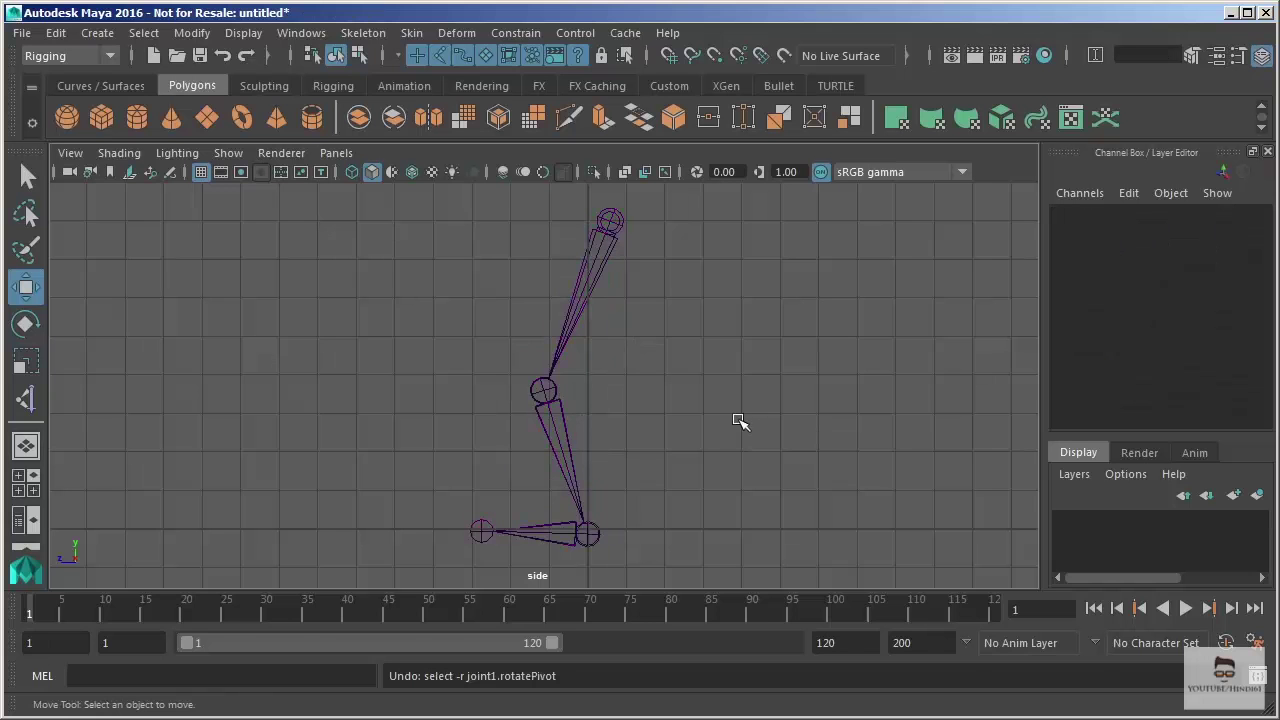
Create an IK handle from the leg chain's hip joint to its toe joint.
alt+right_drag(668, 443, 660, 366)
alt+middle_drag(660, 354, 663, 346)
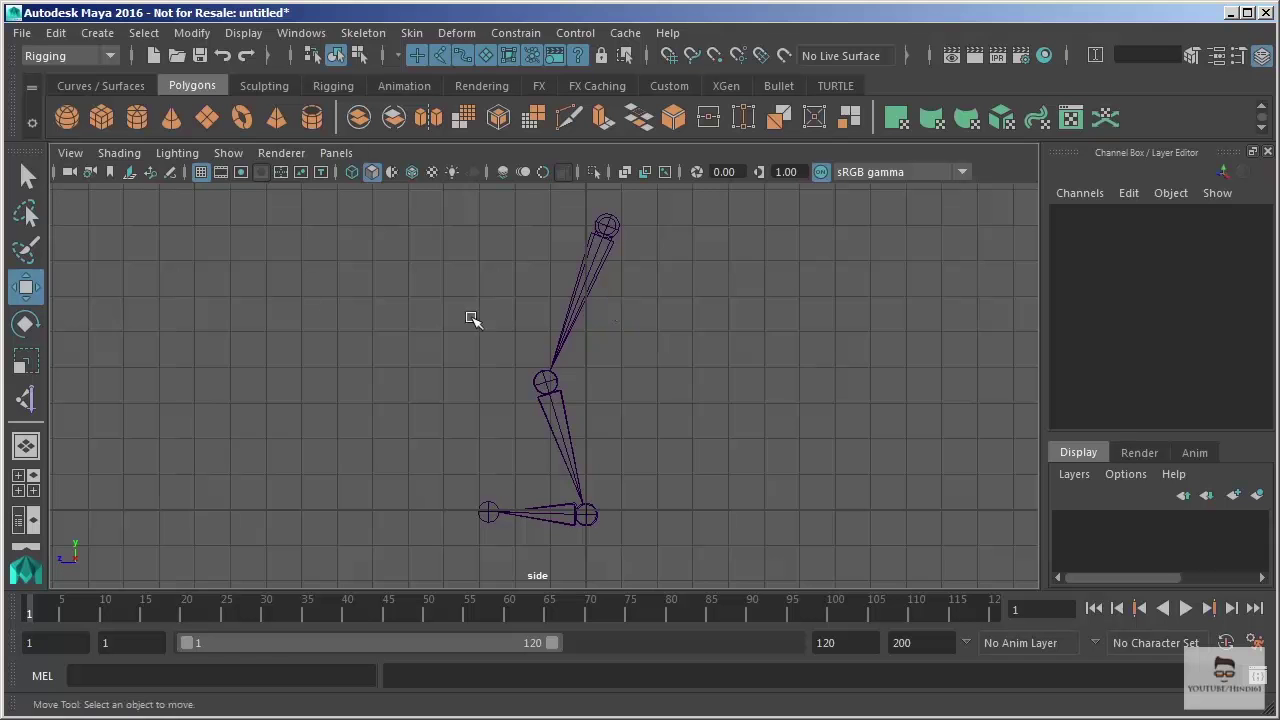
click(36, 404)
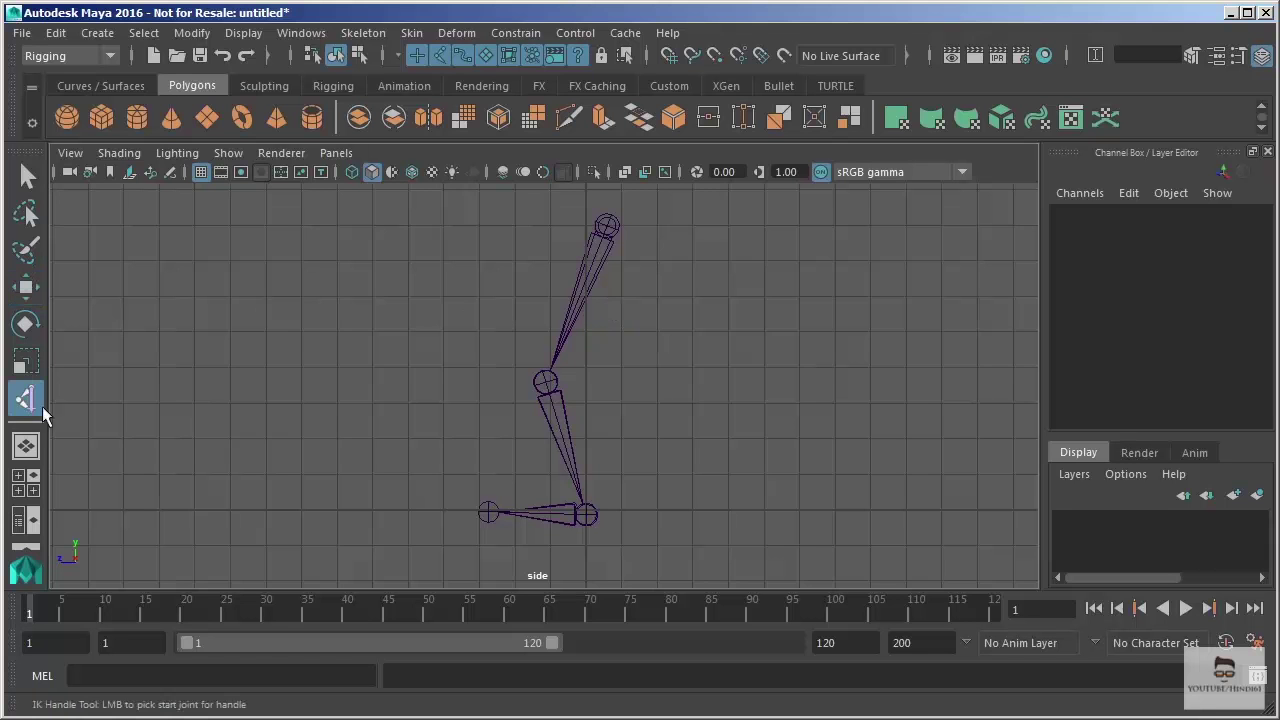
click(606, 224)
click(487, 513)
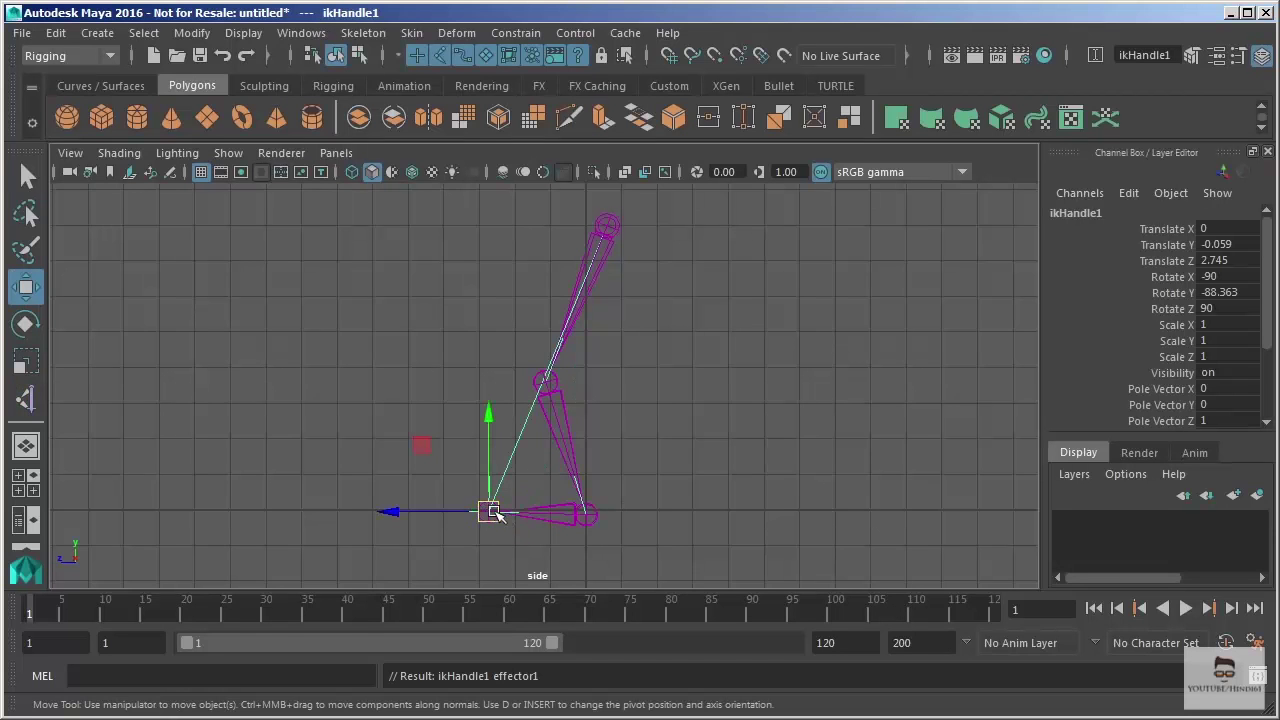
Try moving the toe IK handle backward and up, and undo the move along with the handle's creation.
drag(487, 513, 684, 418)
key(ctrl+z)
key(ctrl+z)
key(ctrl+z)
key(ctrl+z)
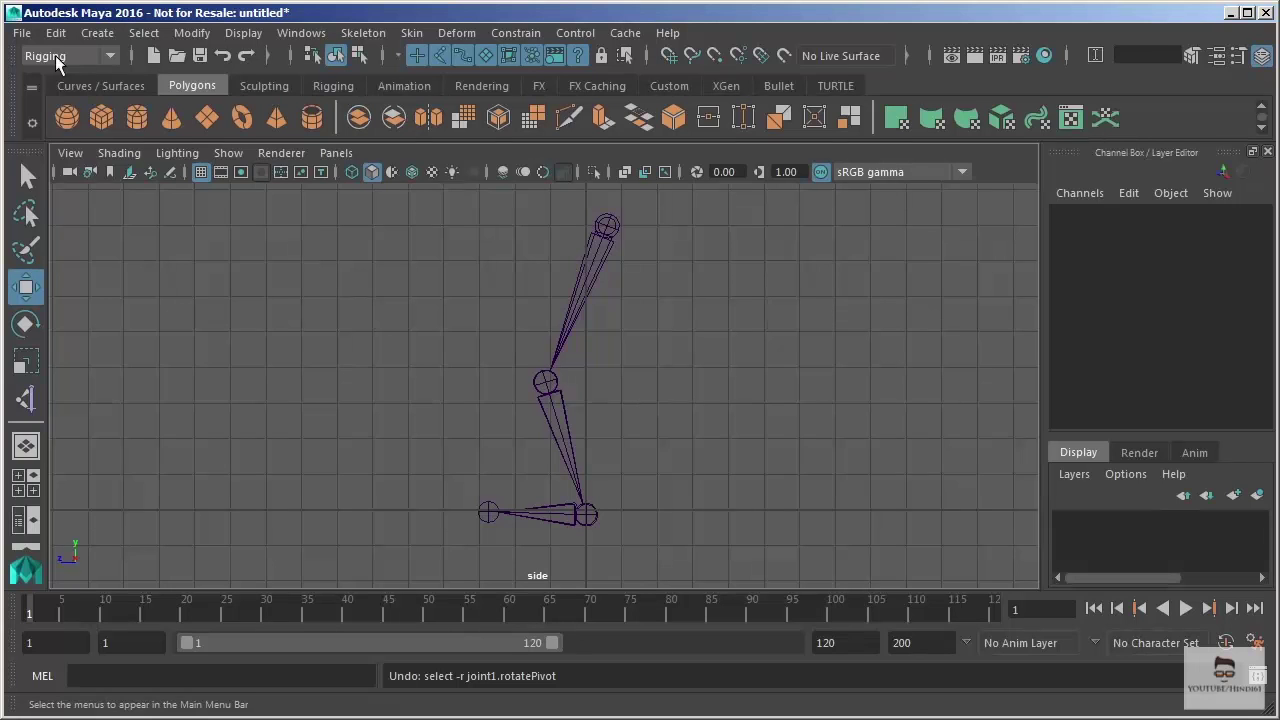
Open the scene crow21.mb from the project's scenes folder.
click(21, 32)
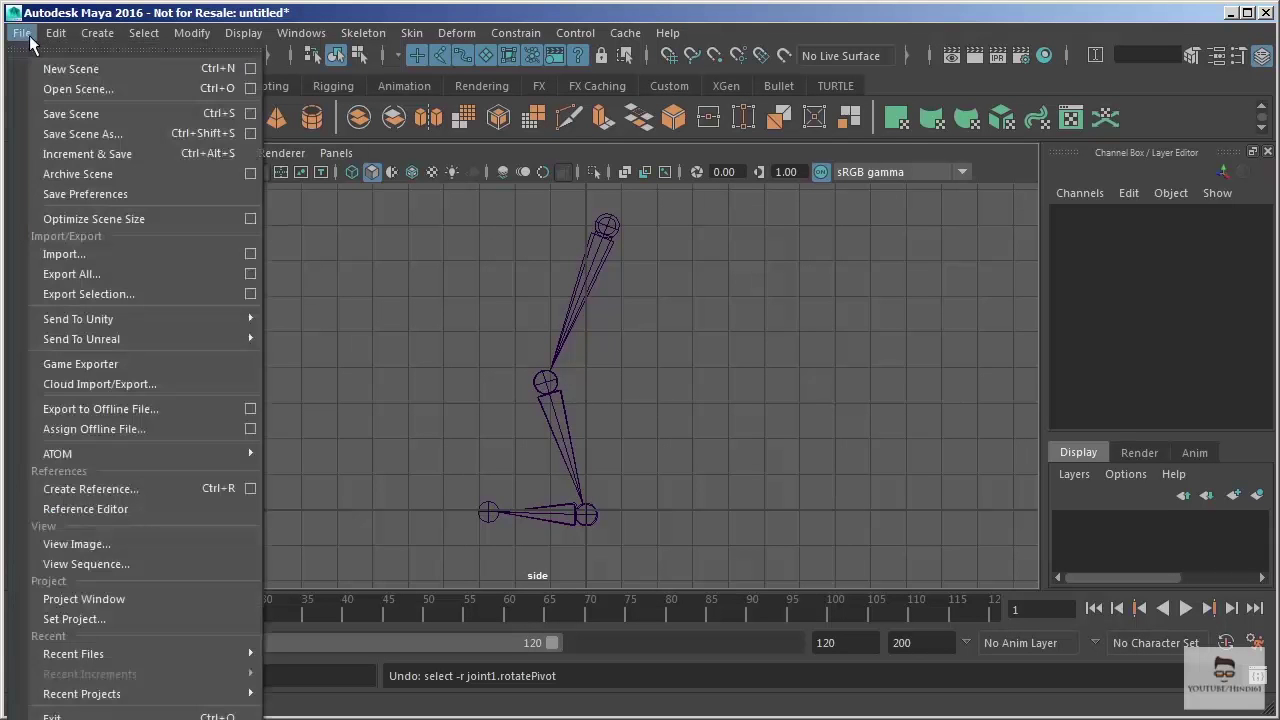
click(58, 88)
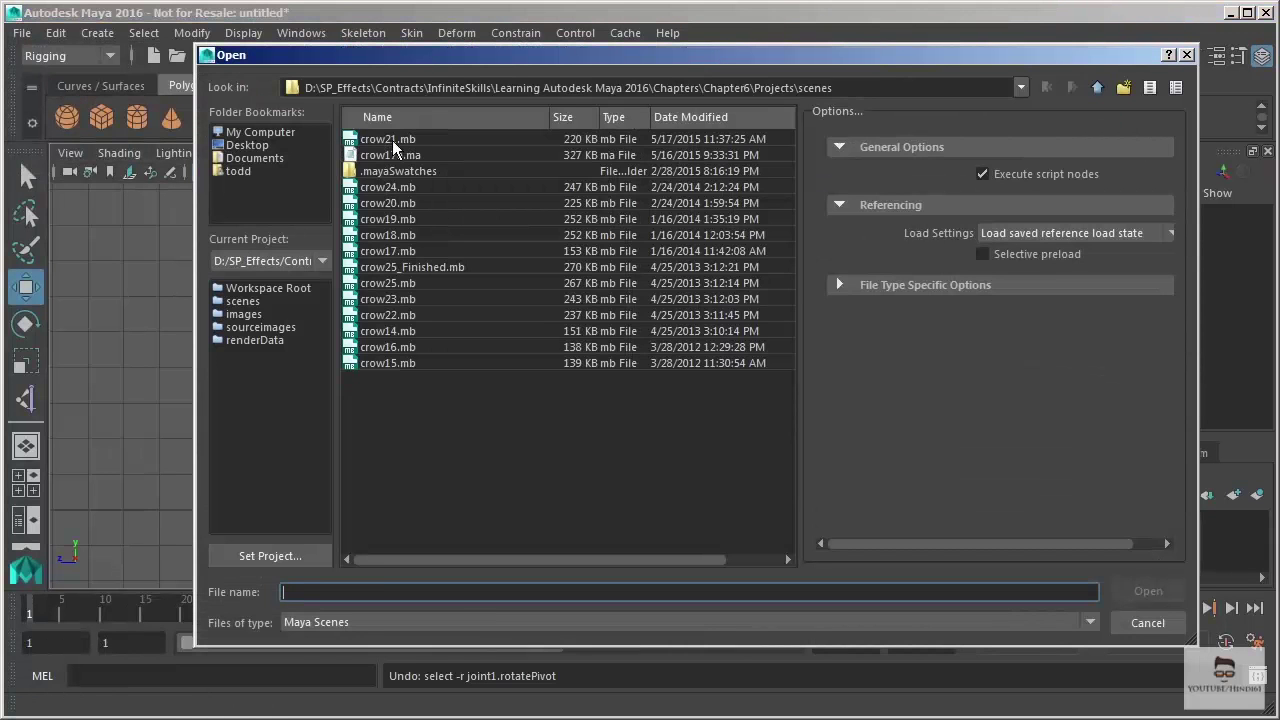
double_click(393, 139)
click(958, 600)
Activate the IK Handle tool for the crow's legs and show its tool settings, keeping Single-Chain Solver as the current solver.
alt+middle_drag(565, 369, 537, 303)
alt+right_drag(537, 303, 634, 514)
alt+middle_drag(652, 438, 675, 356)
alt+right_drag(675, 356, 686, 433)
alt+drag(686, 443, 633, 430)
click(363, 32)
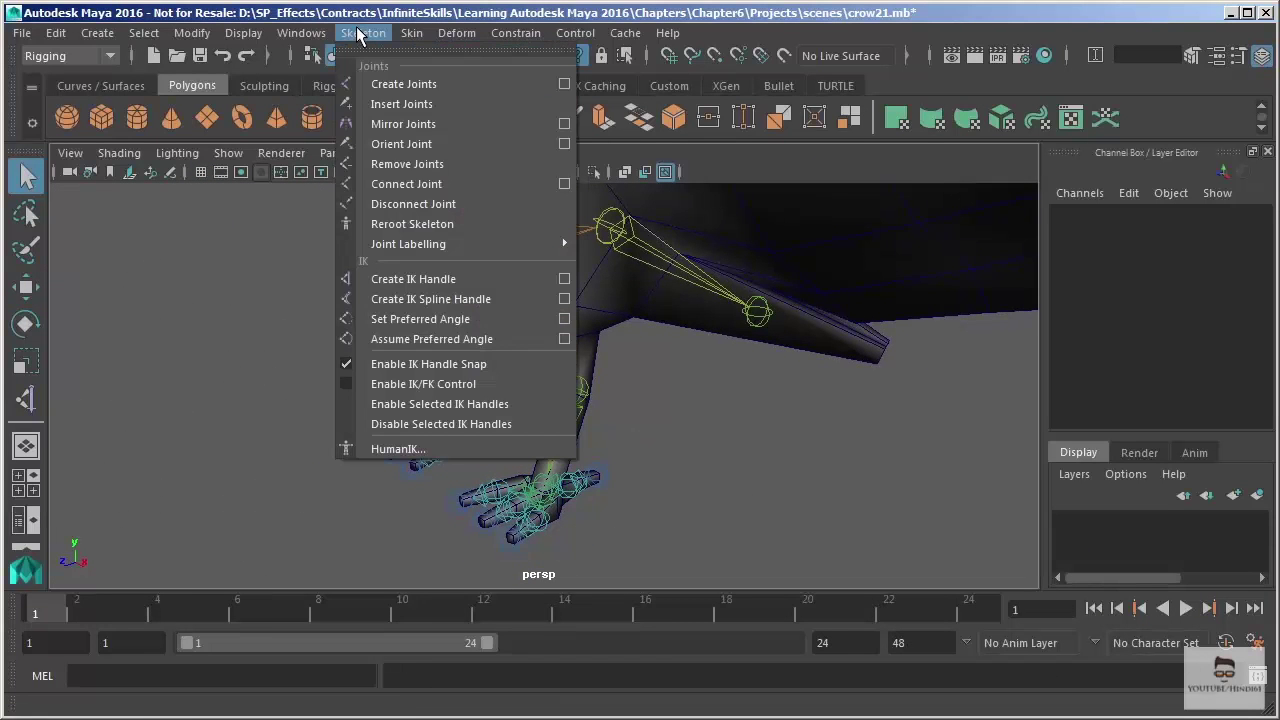
click(416, 282)
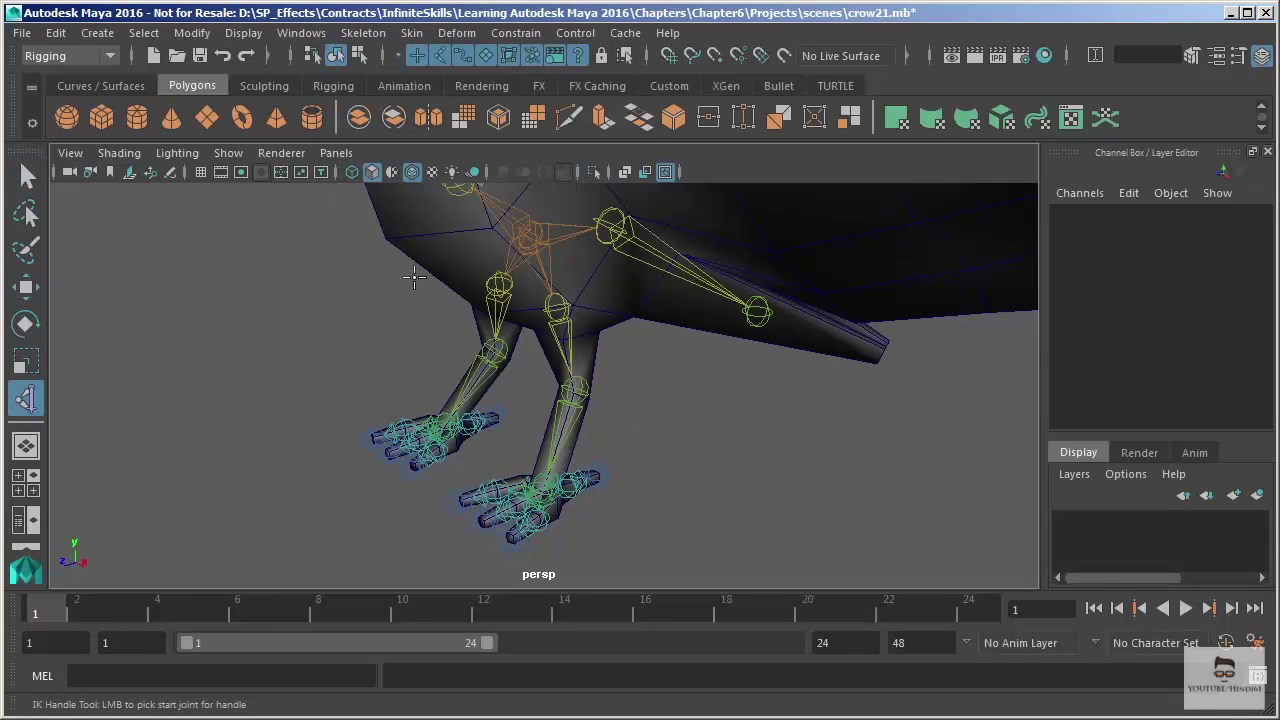
double_click(27, 400)
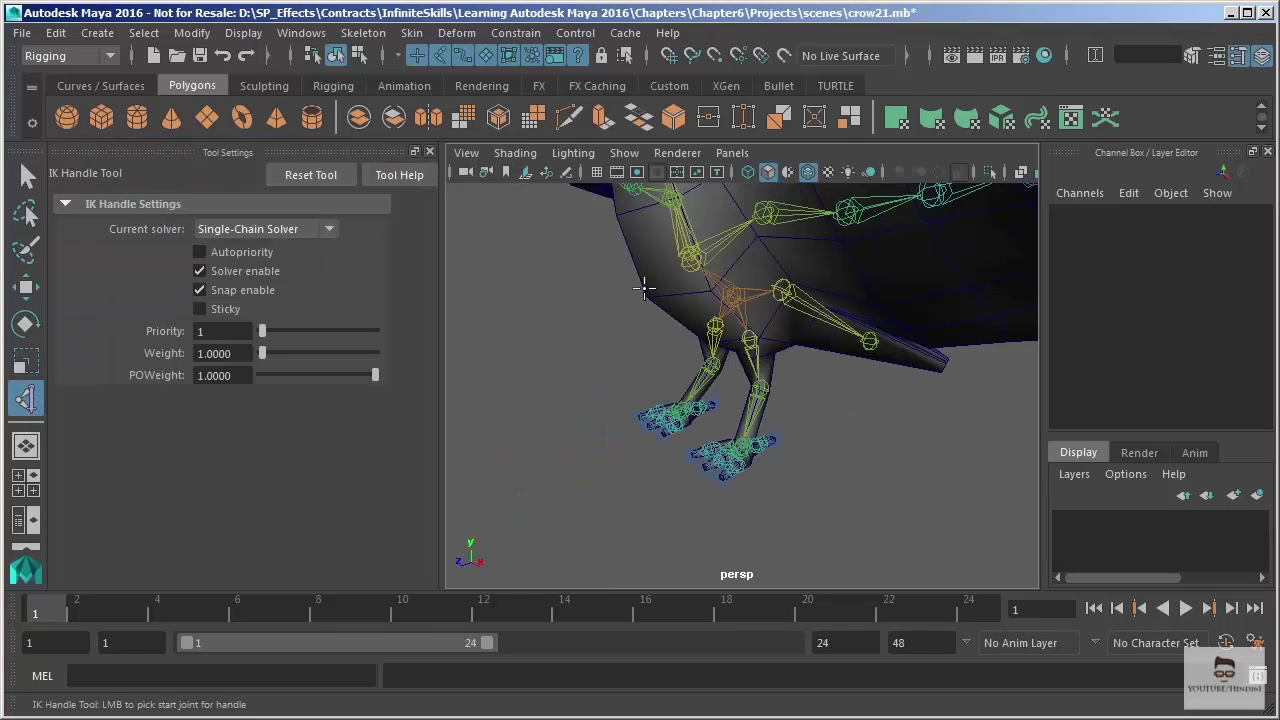
scroll(652, 378, up, 3)
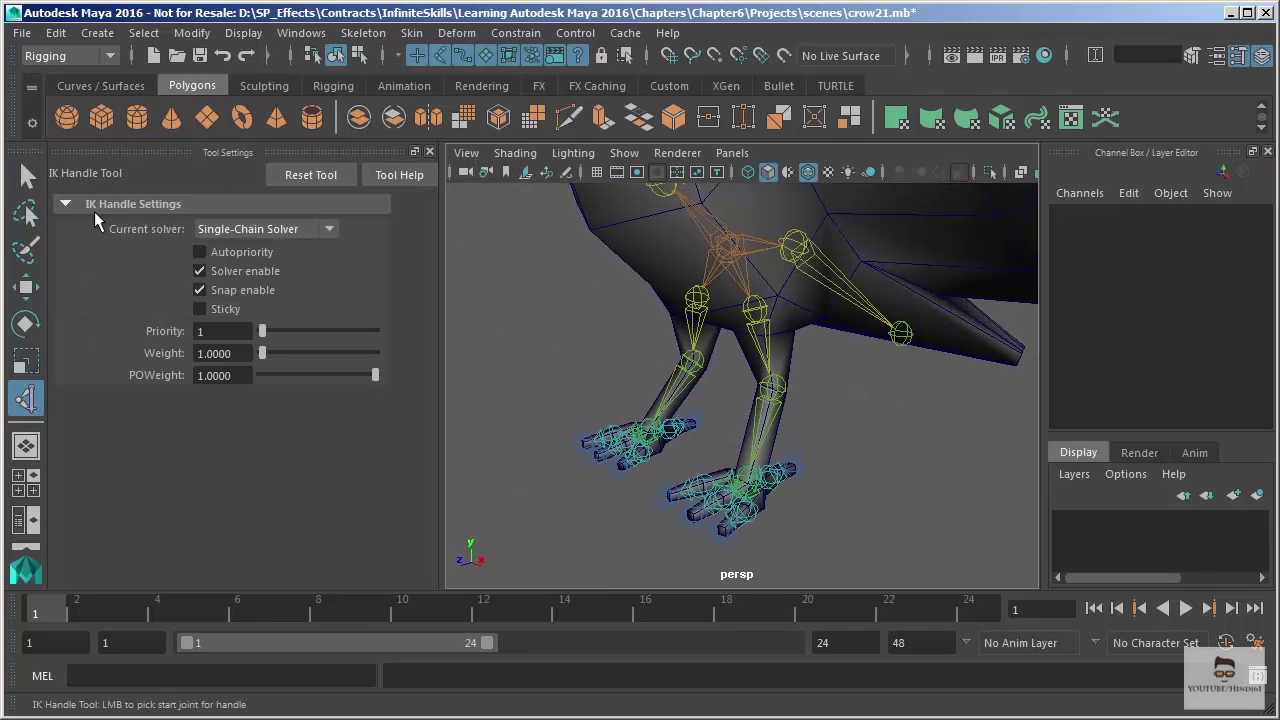
click(329, 229)
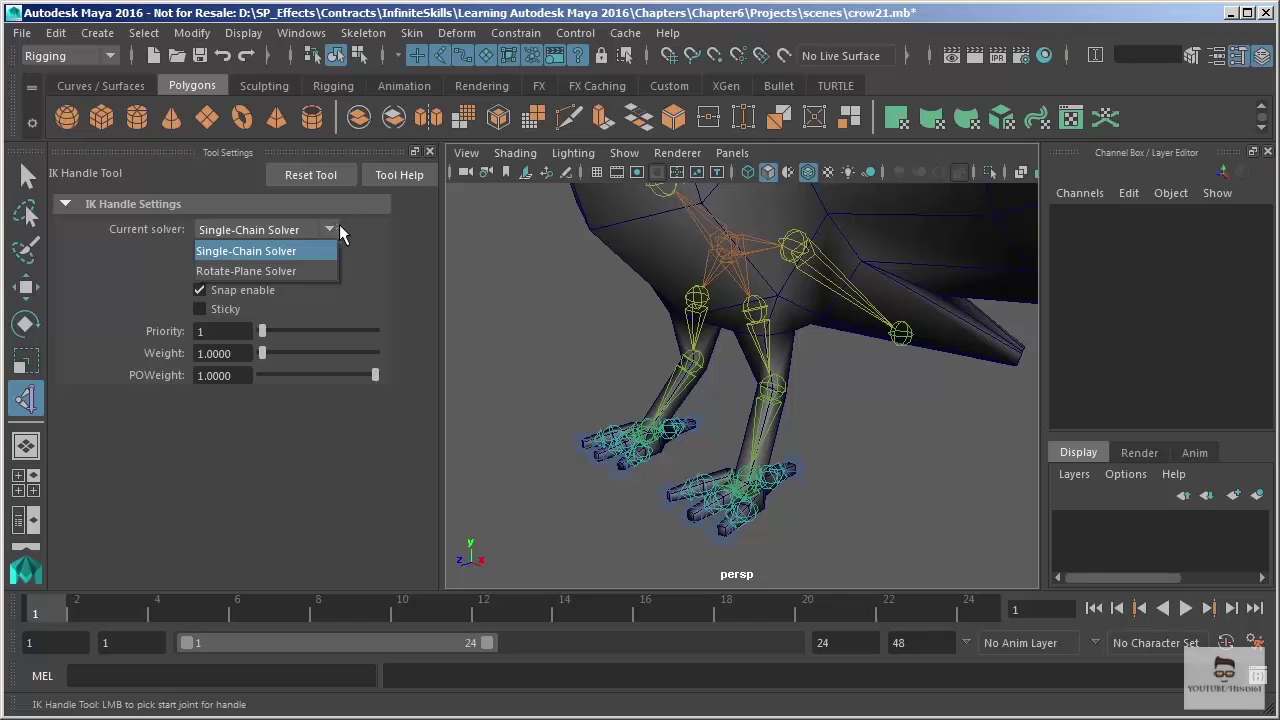
click(348, 229)
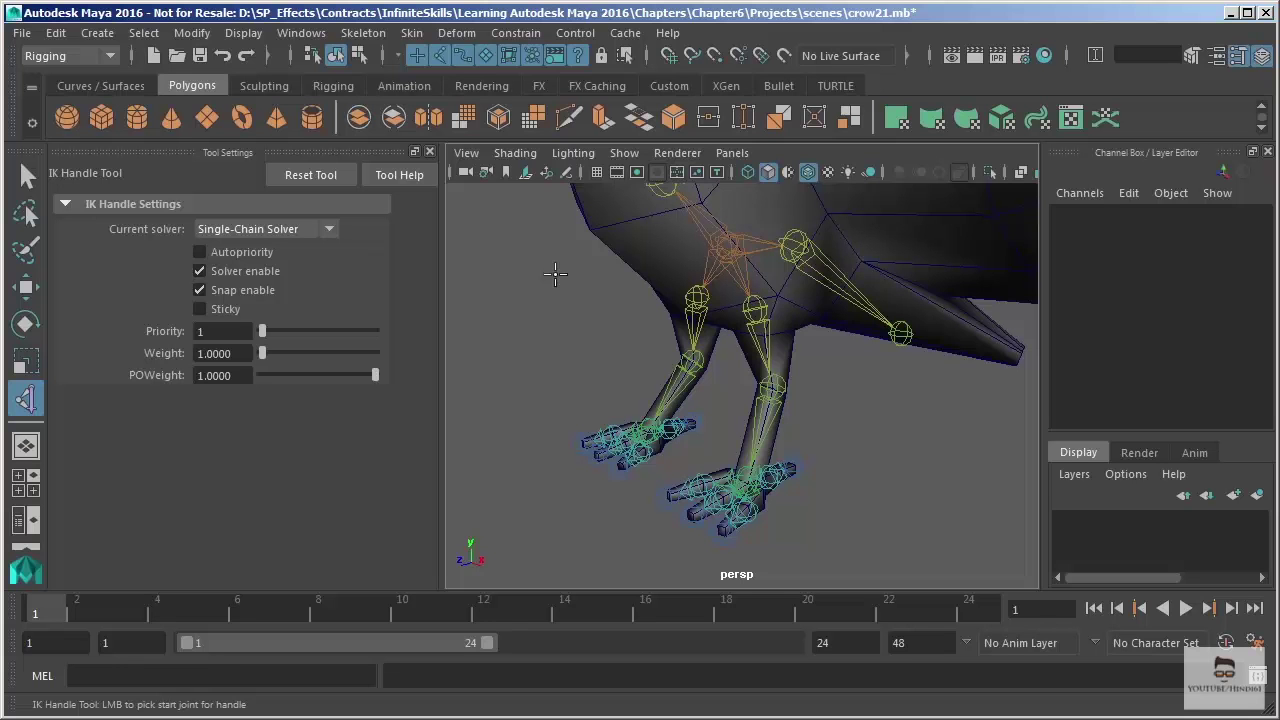
Create a single-chain IK handle on the crow's left leg from the l_leg joint to the ankle joint.
alt+drag(672, 318, 697, 325)
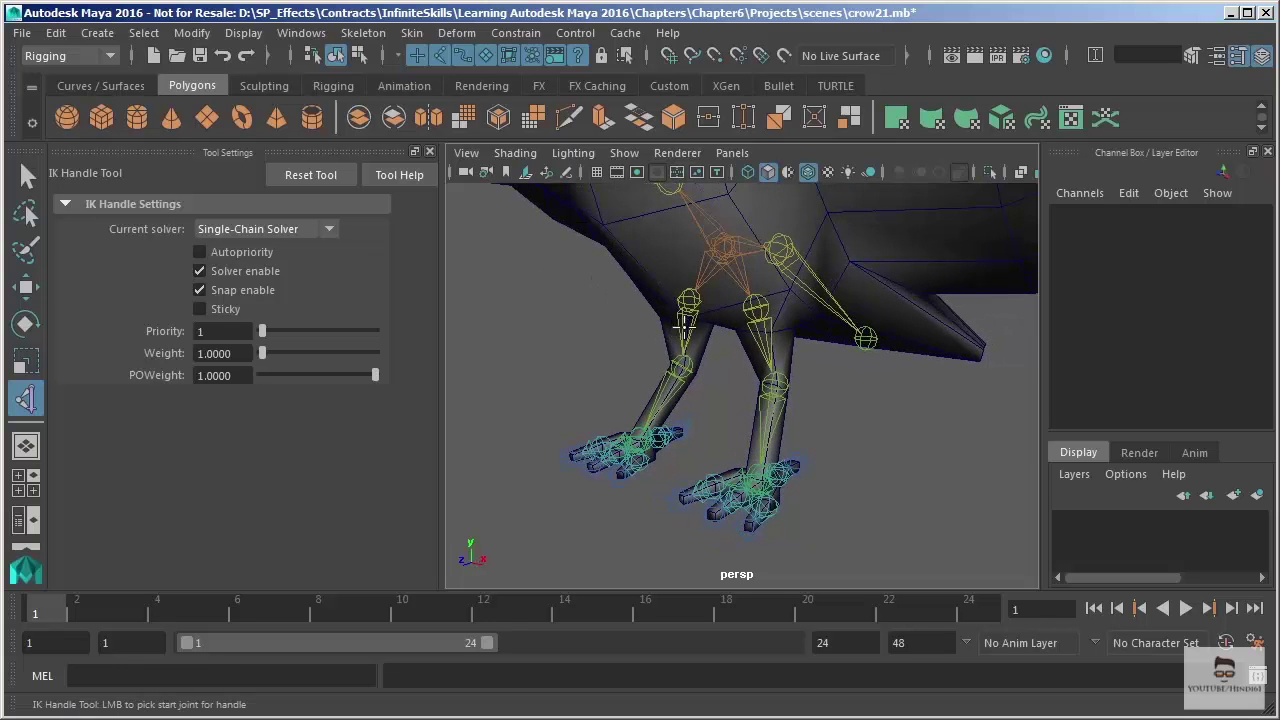
click(752, 306)
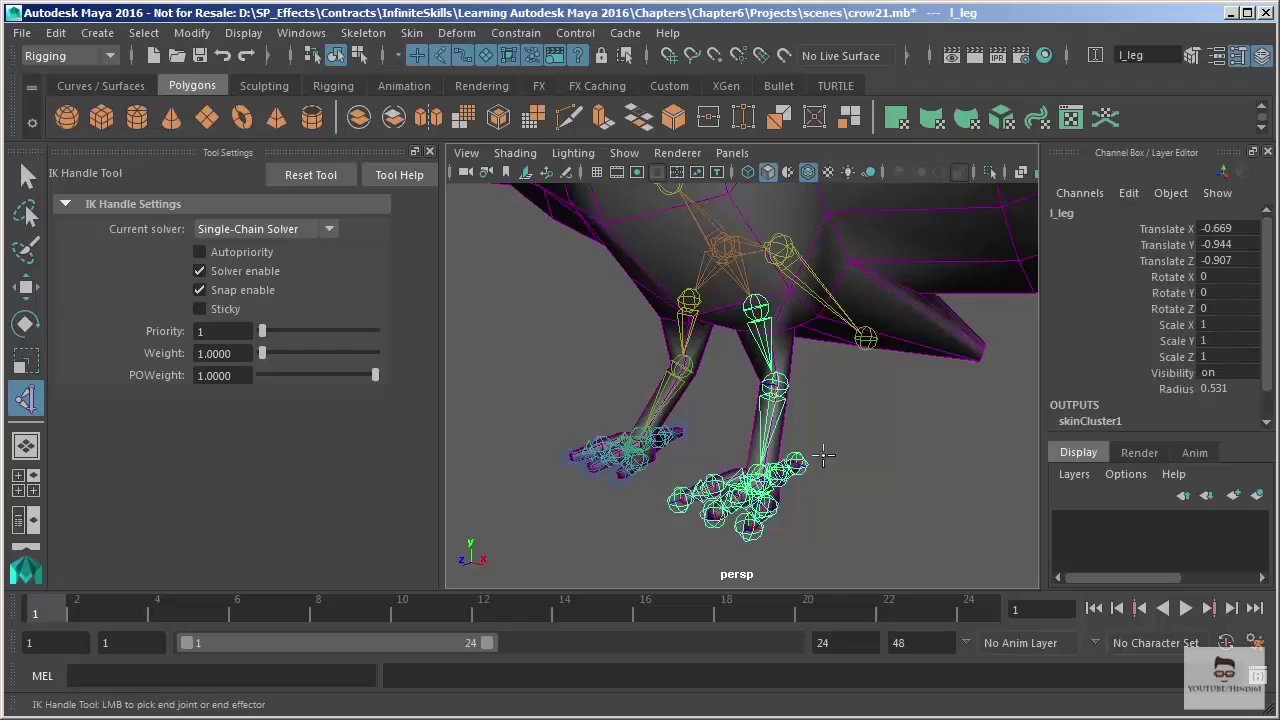
alt+drag(841, 379, 708, 288)
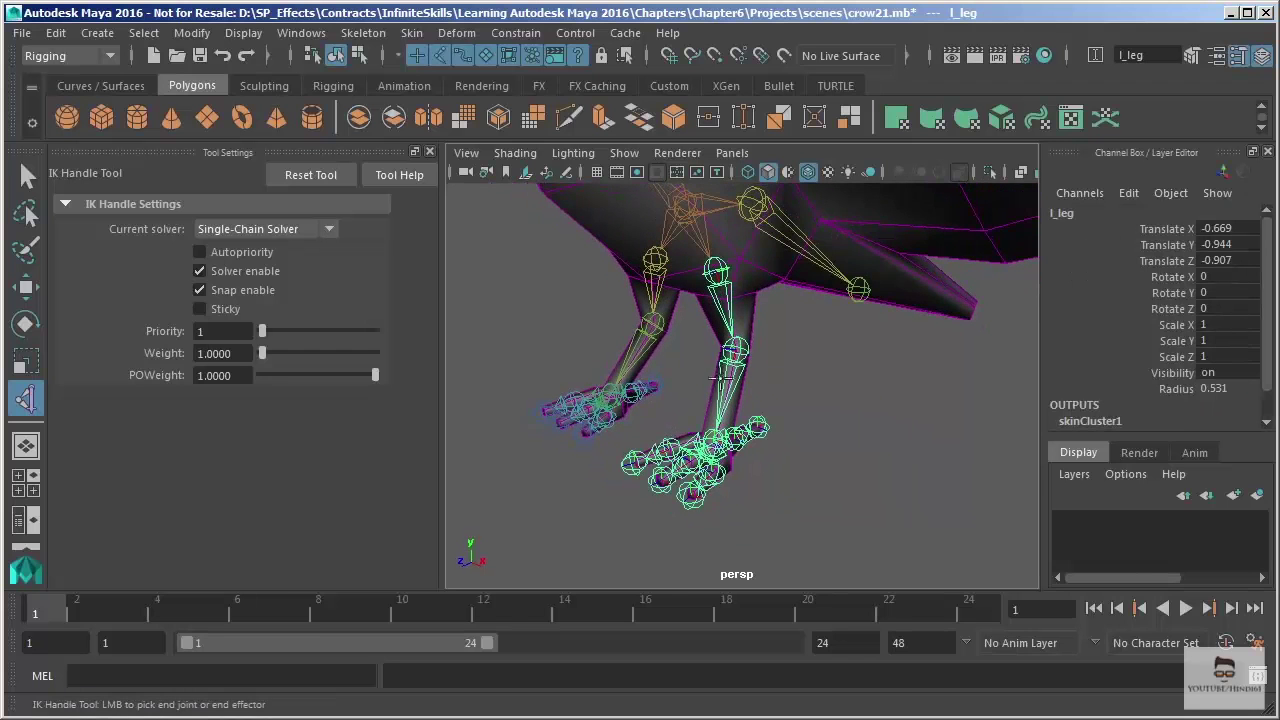
alt+right_drag(722, 378, 760, 490)
alt+middle_drag(760, 490, 760, 451)
alt+drag(760, 451, 760, 471)
click(685, 428)
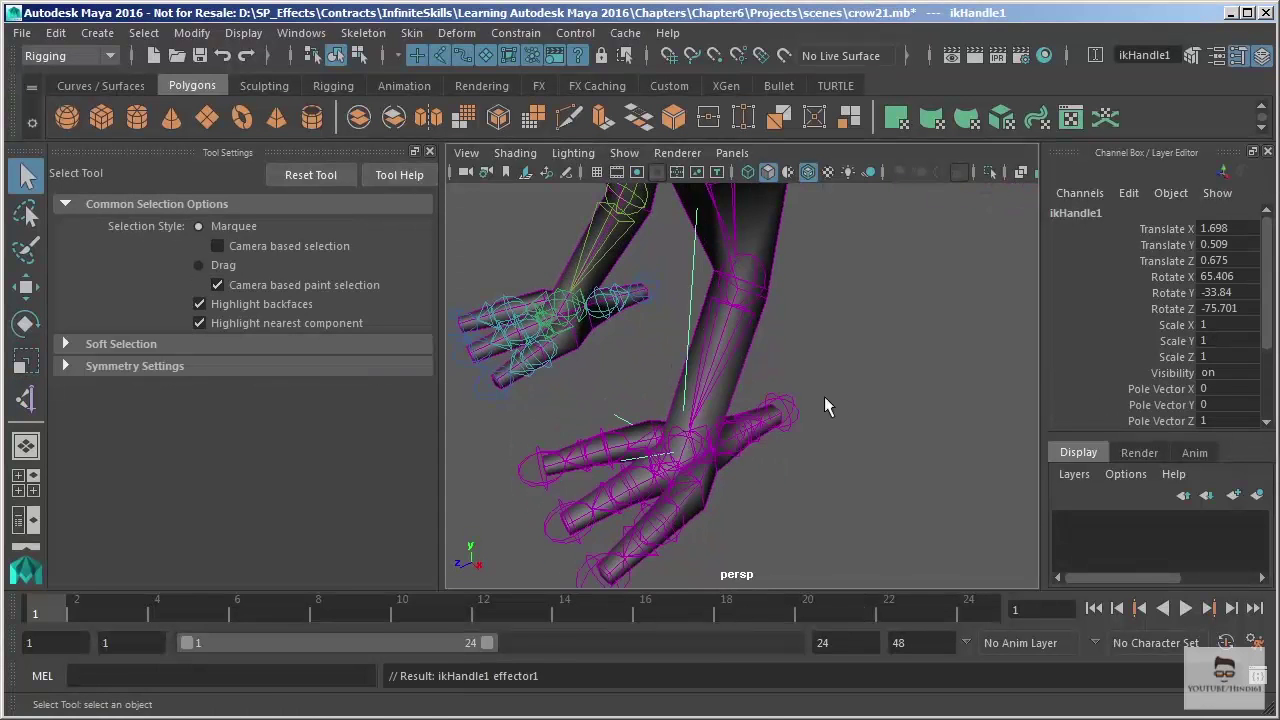
Try moving the left leg's IK handle, undo the move, and inspect the handle's pole vector and twist channels.
alt+right_drag(880, 383, 849, 314)
alt+drag(849, 314, 638, 426)
key(w)
key(ctrl+z)
alt+drag(607, 368, 721, 386)
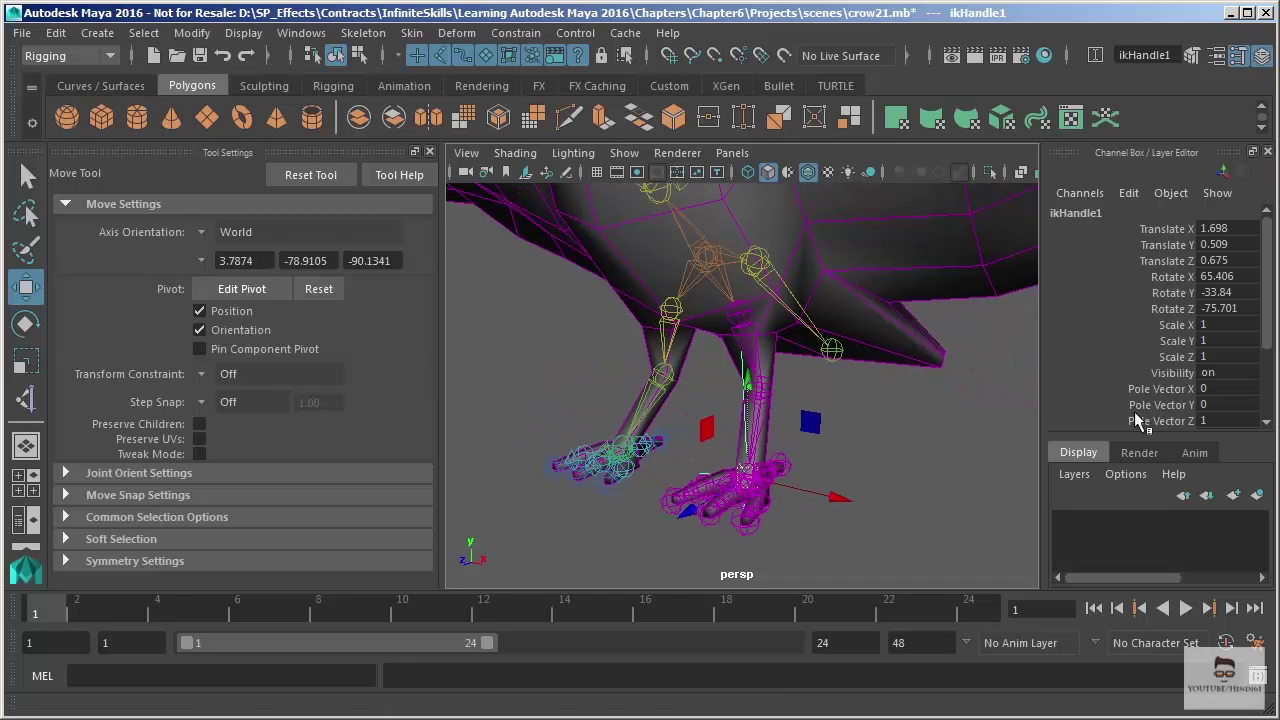
scroll(1268, 295, down, 3)
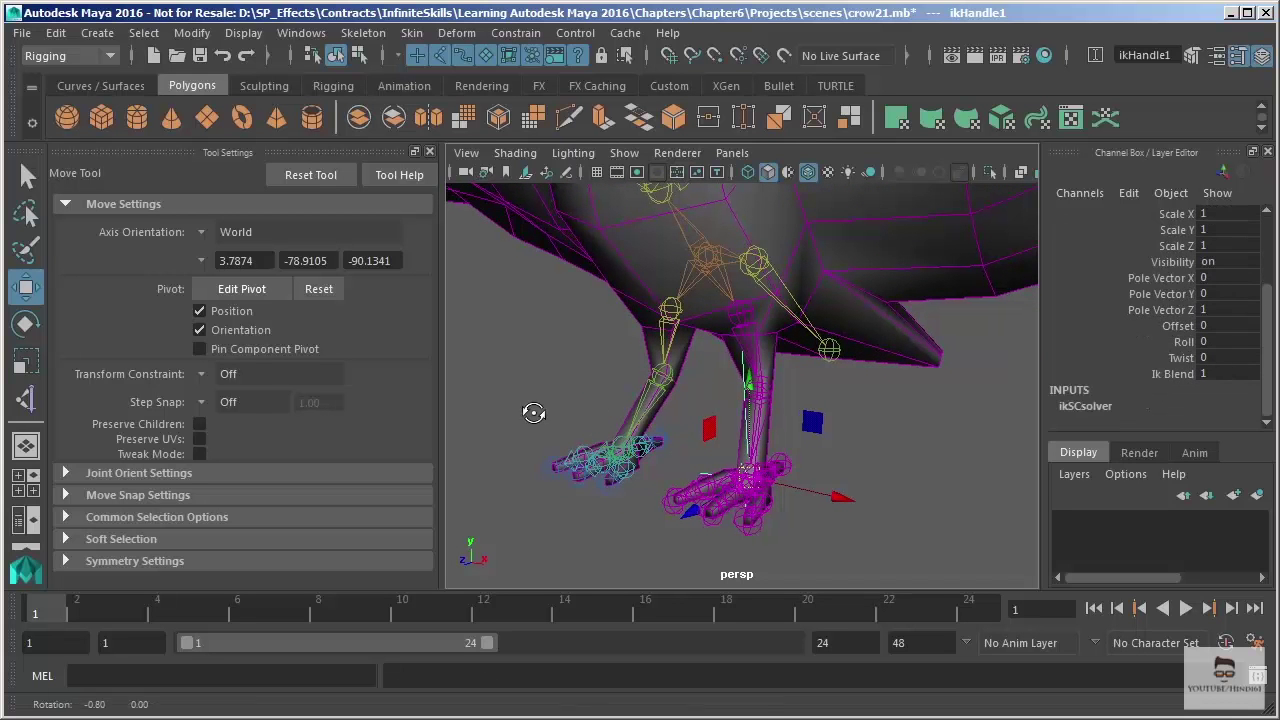
Create an IK handle with the Rotate-Plane Solver on the crow's right leg, from the upper leg joint to the ankle joint.
click(27, 399)
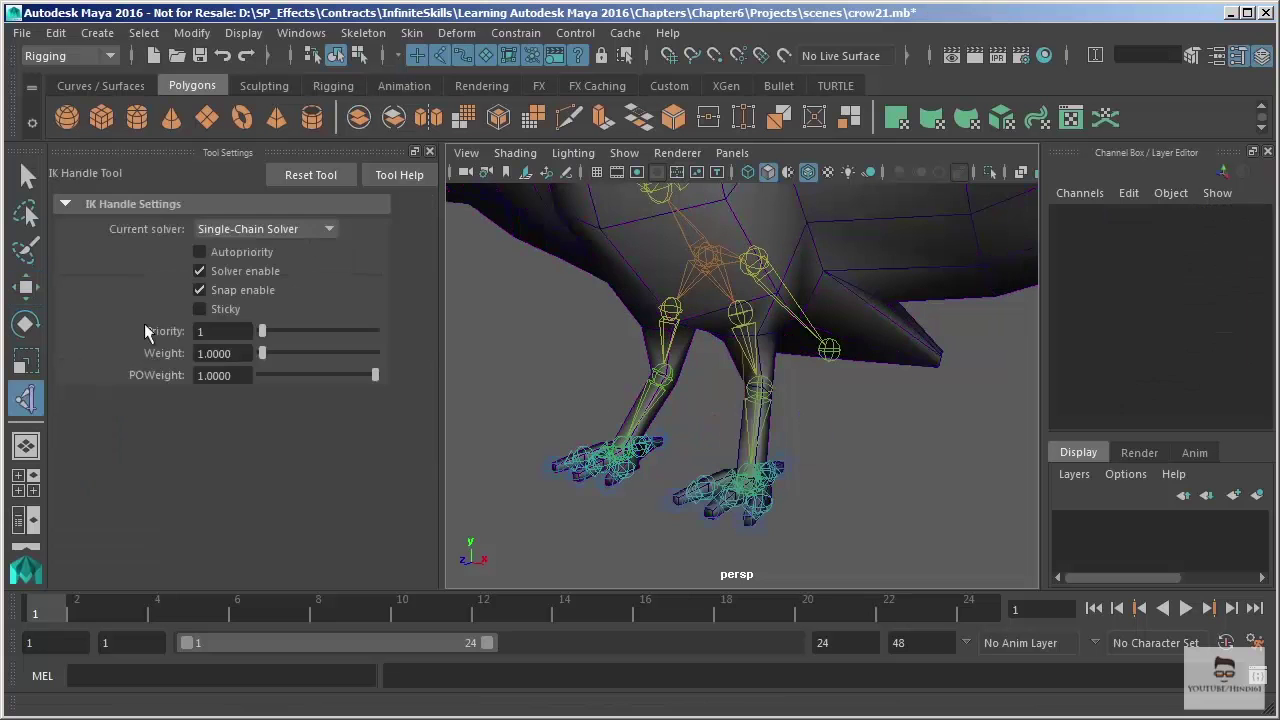
click(278, 229)
click(277, 274)
click(661, 307)
alt+drag(523, 494, 770, 440)
click(620, 458)
Try moving the right leg's IK handle, undo the moves, and view both legs from the front.
key(w)
key(ctrl+z)
key(ctrl+z)
alt+drag(831, 474, 665, 462)
alt+drag(861, 421, 830, 444)
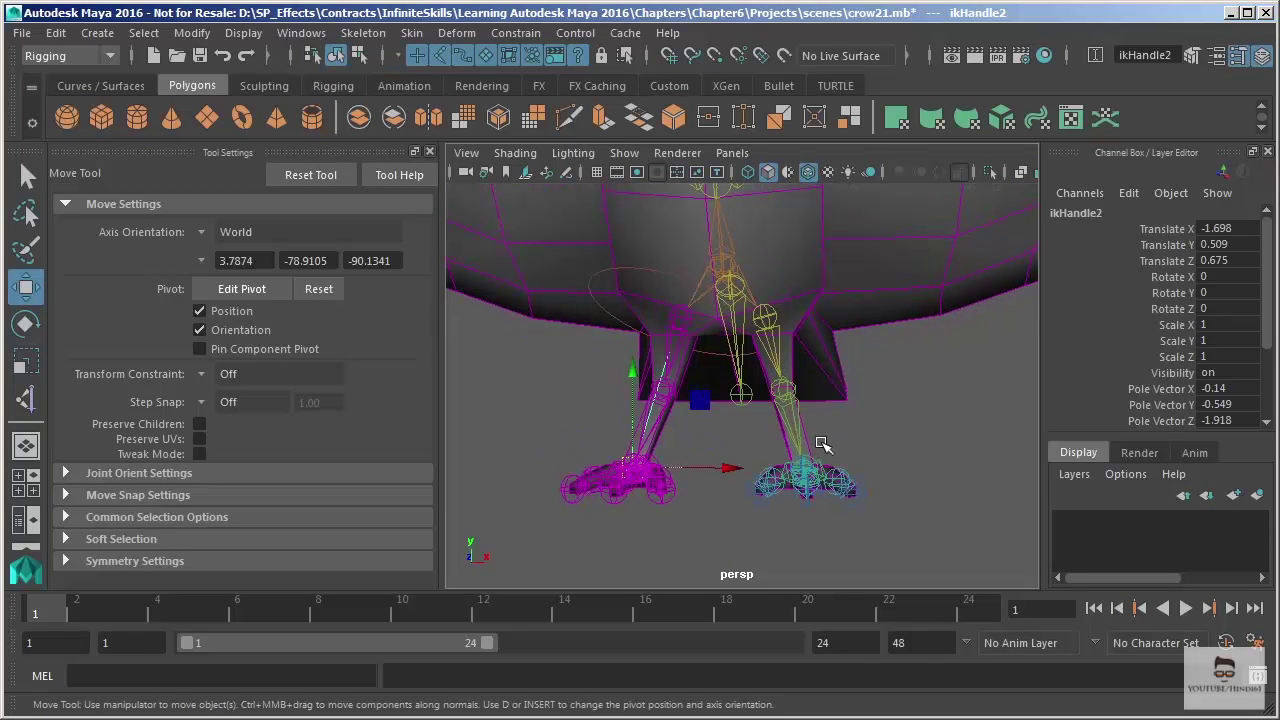
Select the left and right leg IK handles in turn and inspect the right handle's pole vector and twist channels.
click(821, 444)
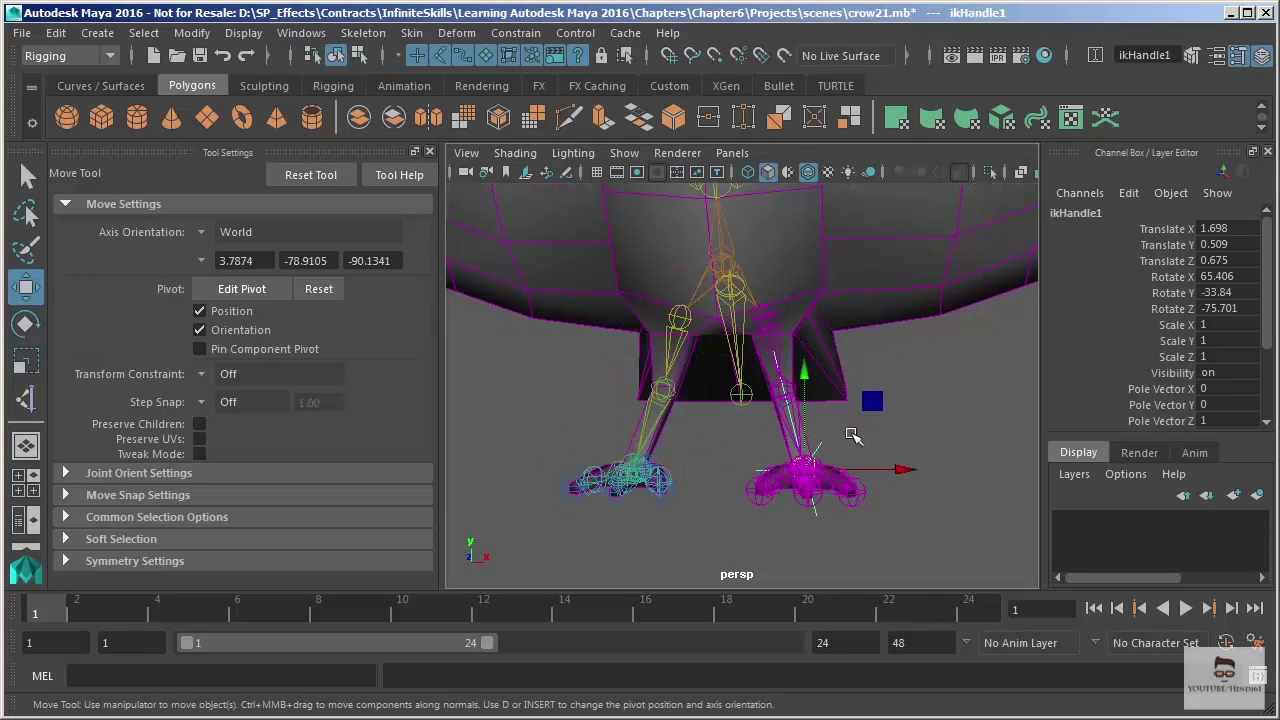
click(630, 428)
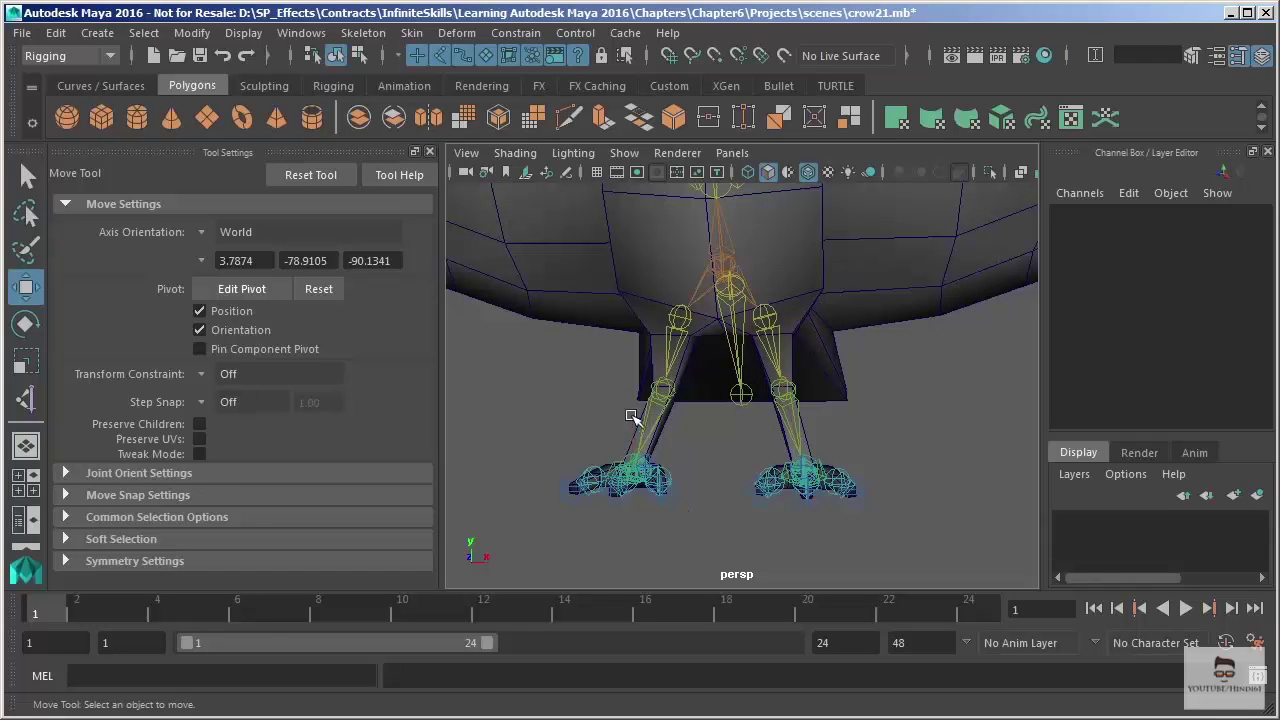
click(632, 421)
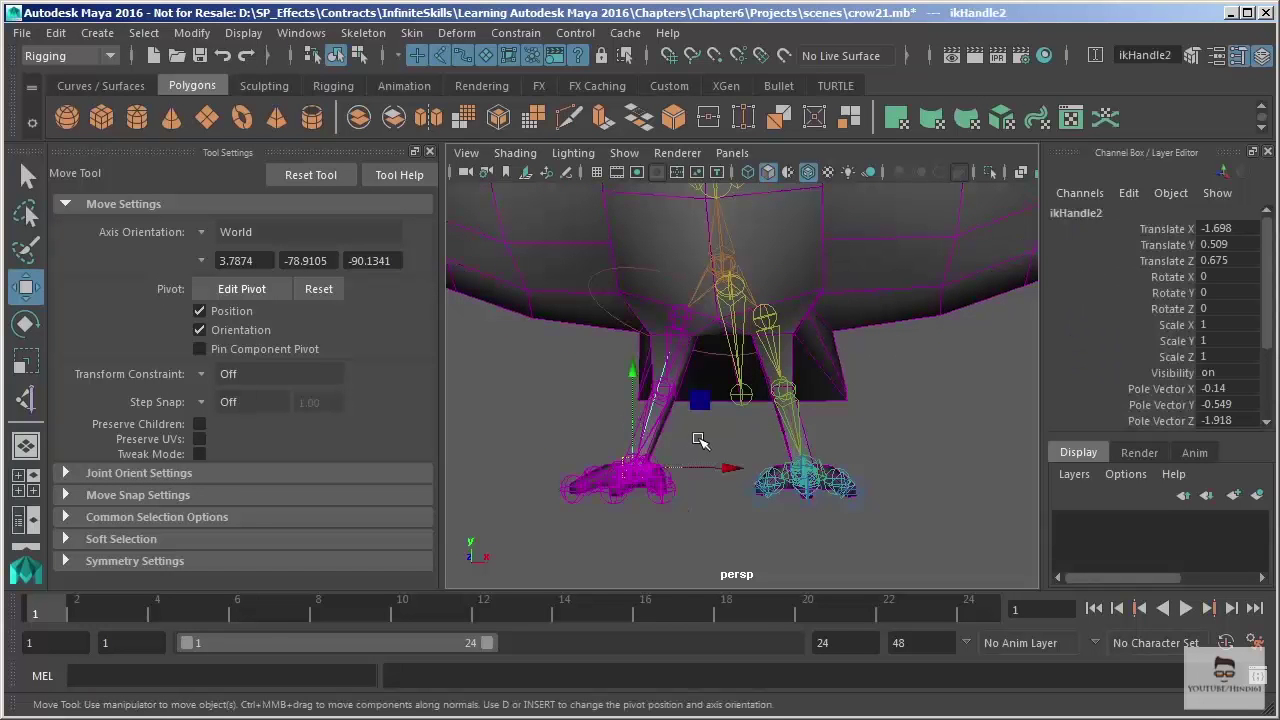
alt+drag(699, 440, 757, 474)
scroll(1272, 340, down, 3)
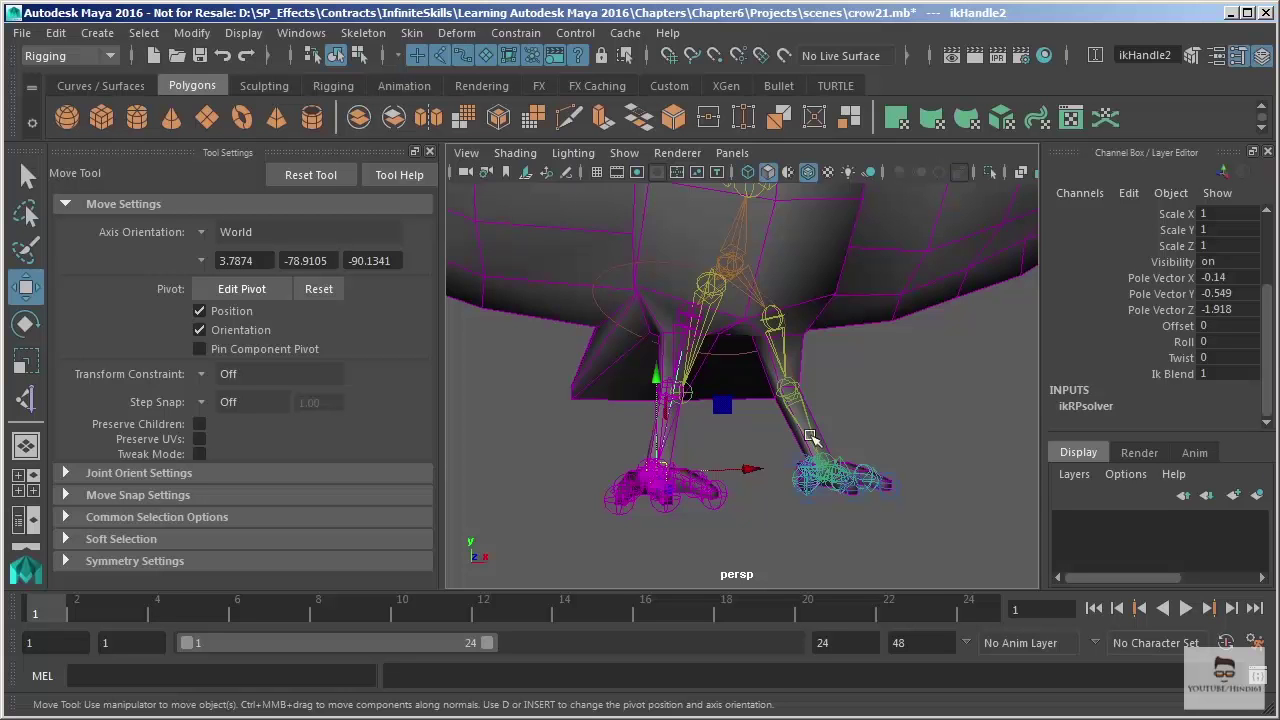
Select the left leg's IK handle, examine it around the foot together with its solver, and deselect it.
alt+drag(867, 434, 855, 442)
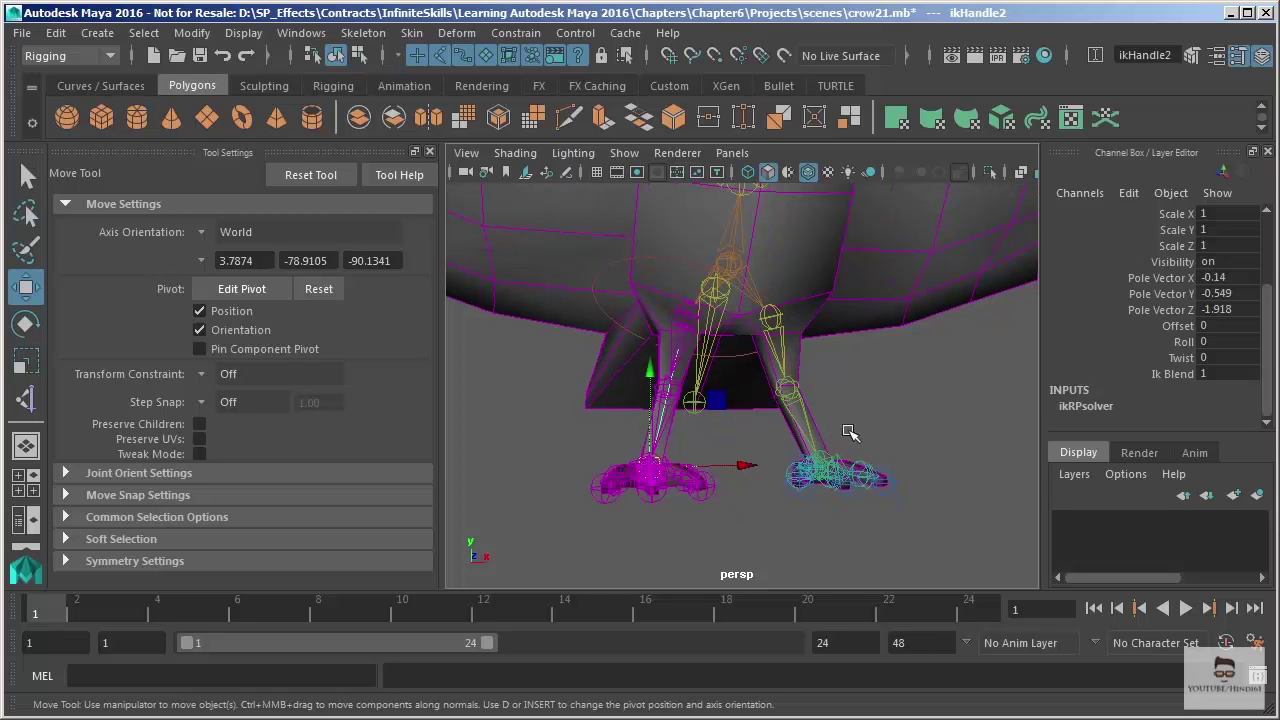
click(843, 445)
alt+right_drag(832, 370, 900, 462)
alt+middle_drag(900, 462, 811, 371)
alt+drag(811, 371, 738, 447)
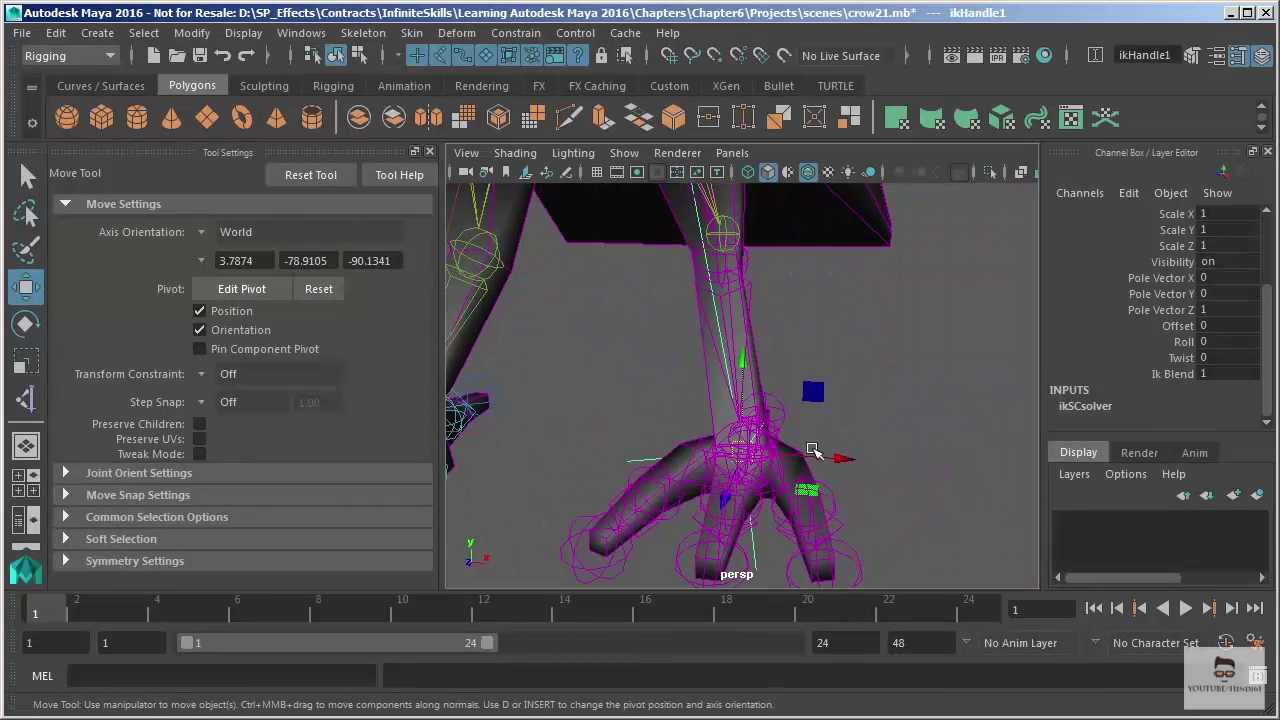
alt+right_drag(880, 373, 732, 261)
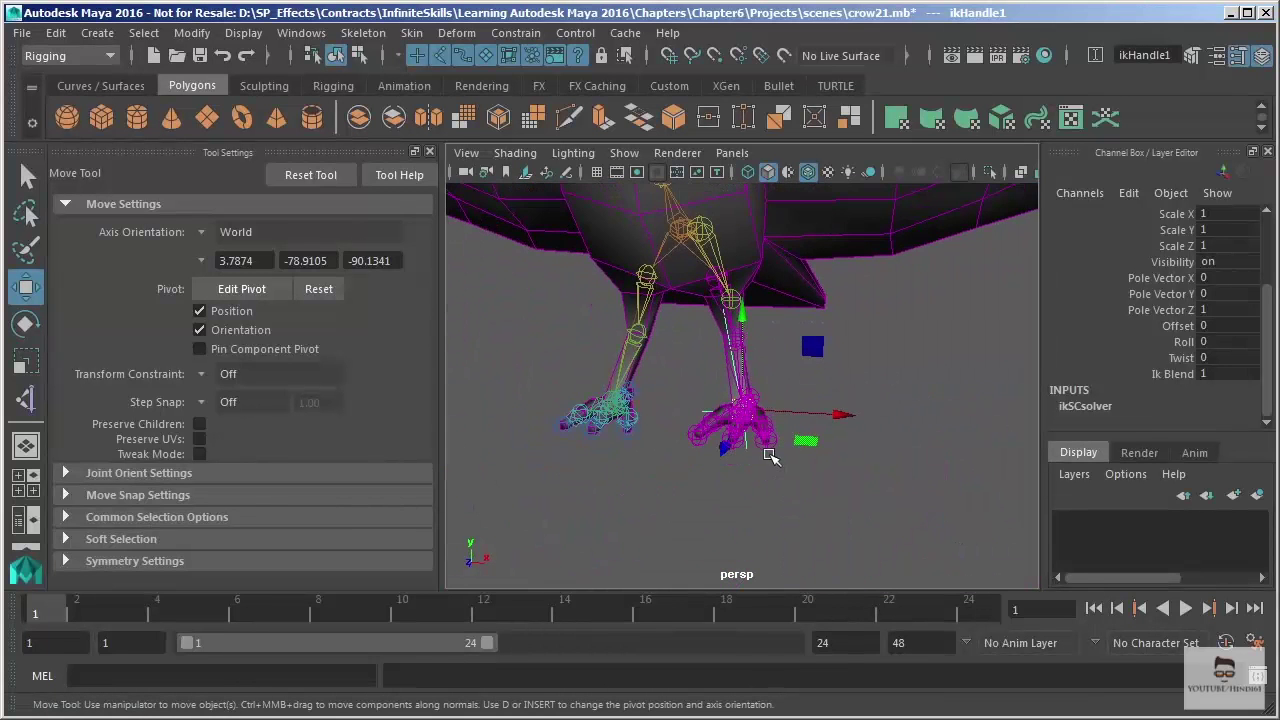
click(767, 440)
click(850, 338)
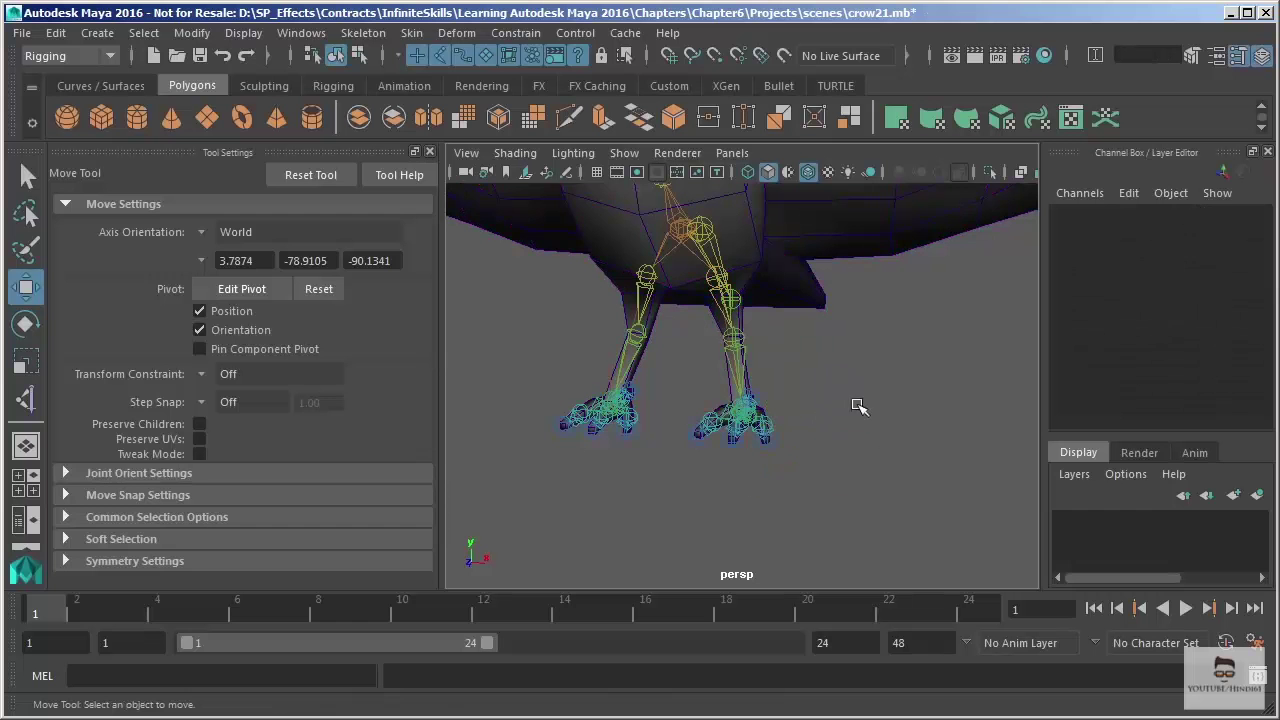
Select the right leg's IK handle and examine its rotate-plane disc from the side of the crow.
alt+right_drag(540, 237, 623, 331)
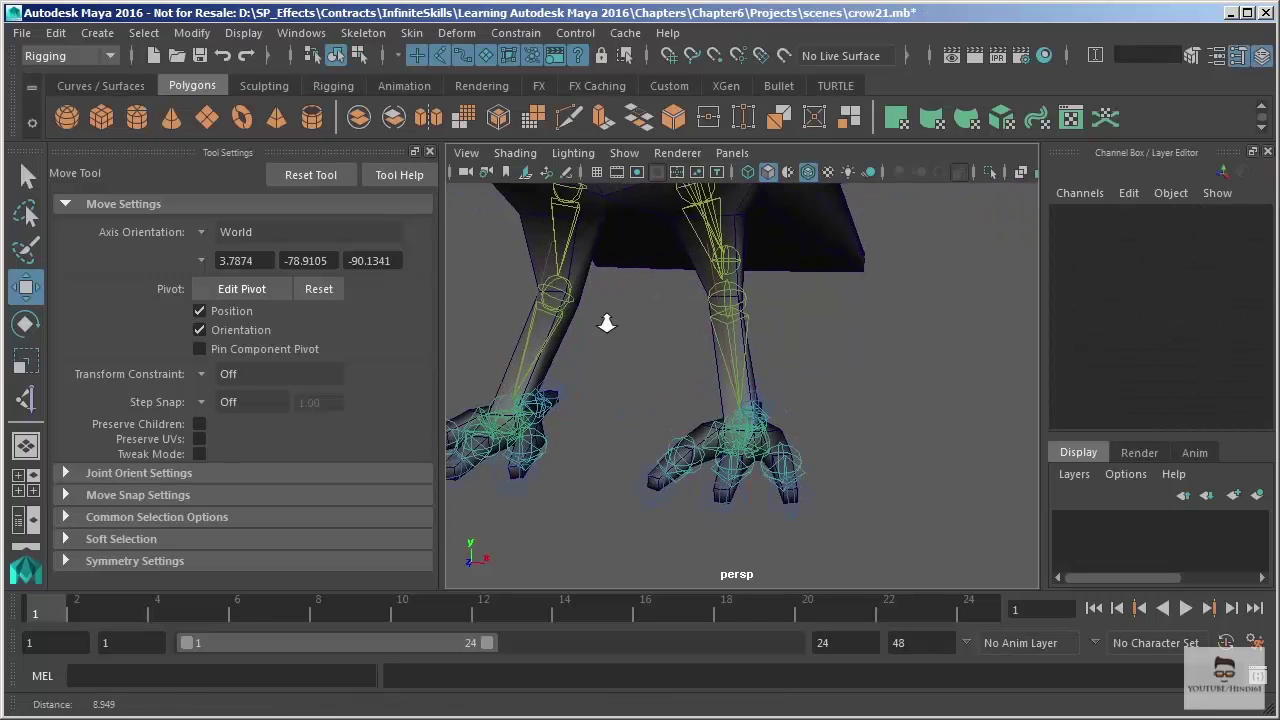
alt+middle_drag(623, 331, 676, 404)
alt+right_drag(676, 404, 834, 343)
alt+middle_drag(834, 343, 834, 389)
alt+drag(834, 389, 895, 388)
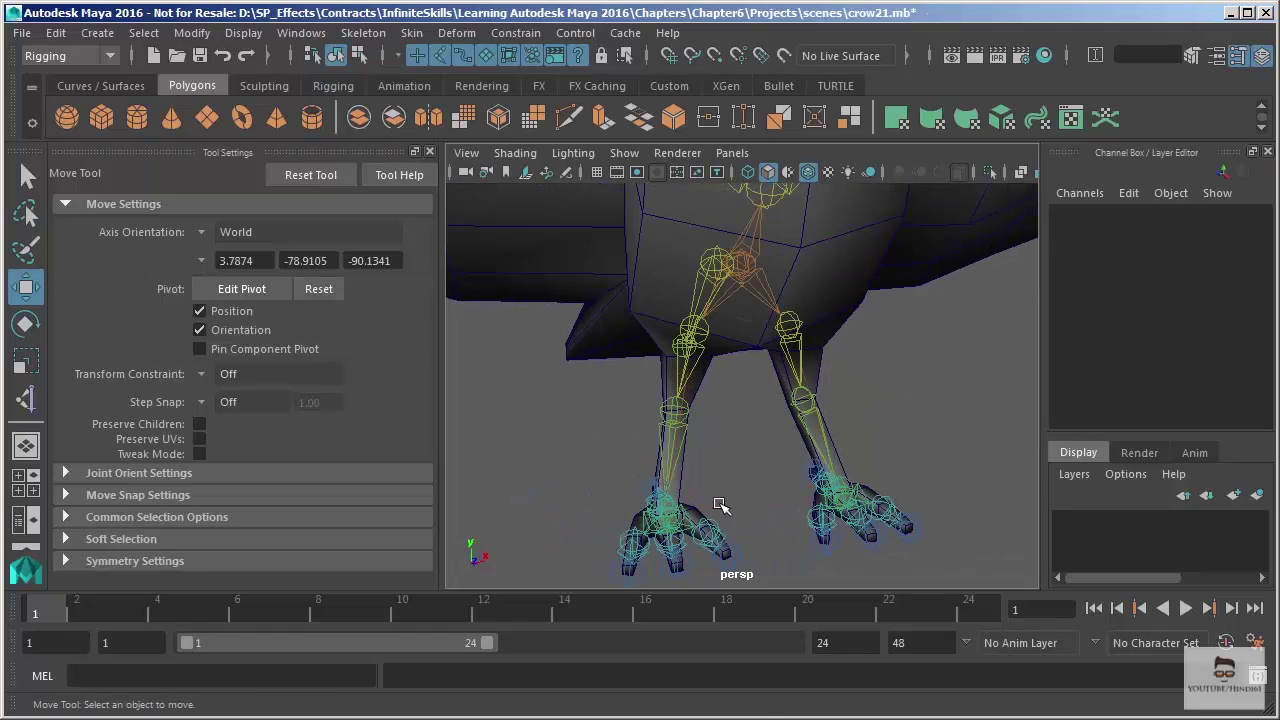
click(726, 506)
mouse_move(889, 389)
alt+mouse_down()
mouse_move(866, 386)
mouse_move(897, 387)
alt+mouse_up()
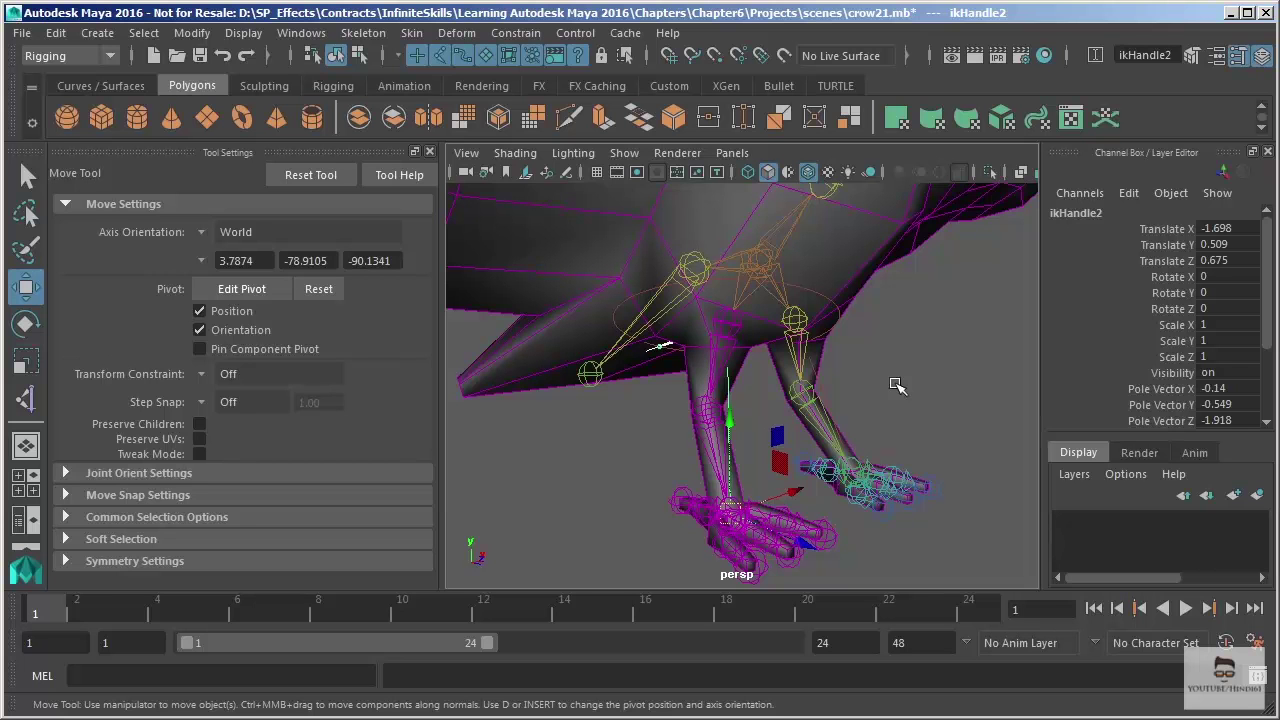
alt+drag(792, 340, 566, 437)
Show the right leg IK handle's manipulator, try moving its pole vector, and undo the move.
key(t)
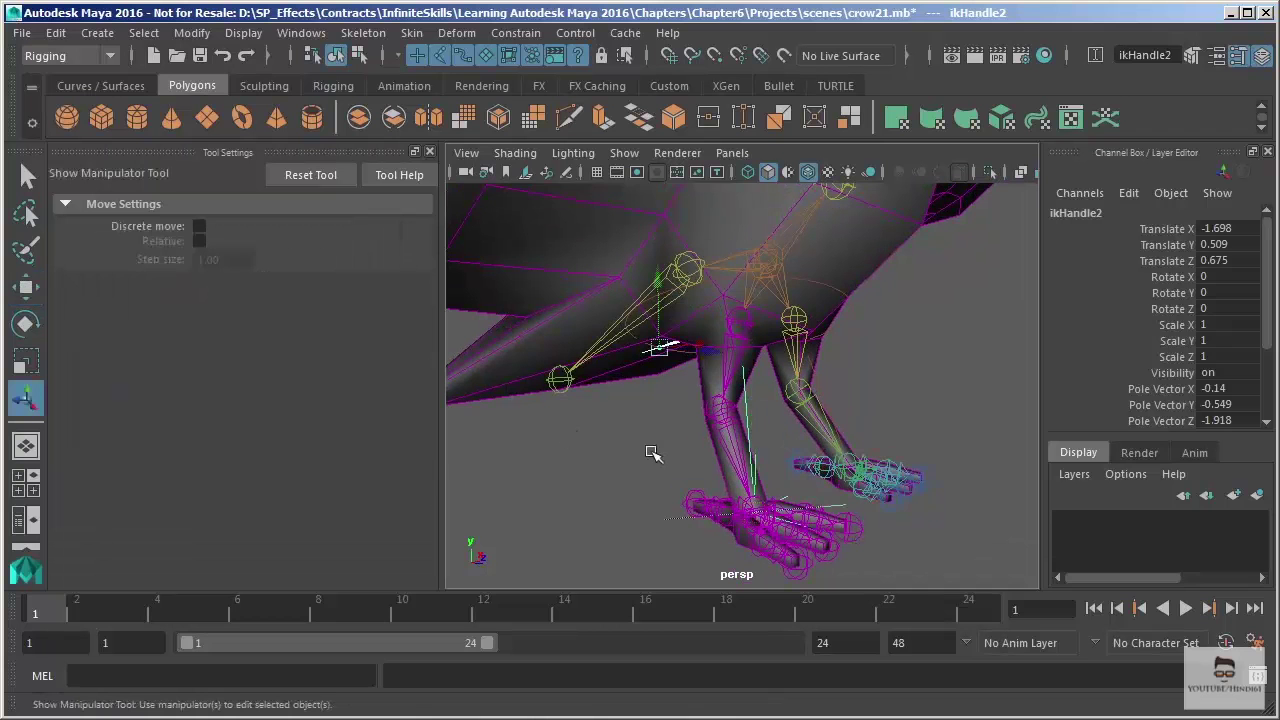
mouse_move(822, 374)
alt+mouse_down()
mouse_move(849, 354)
mouse_move(760, 366)
mouse_move(829, 366)
alt+mouse_up()
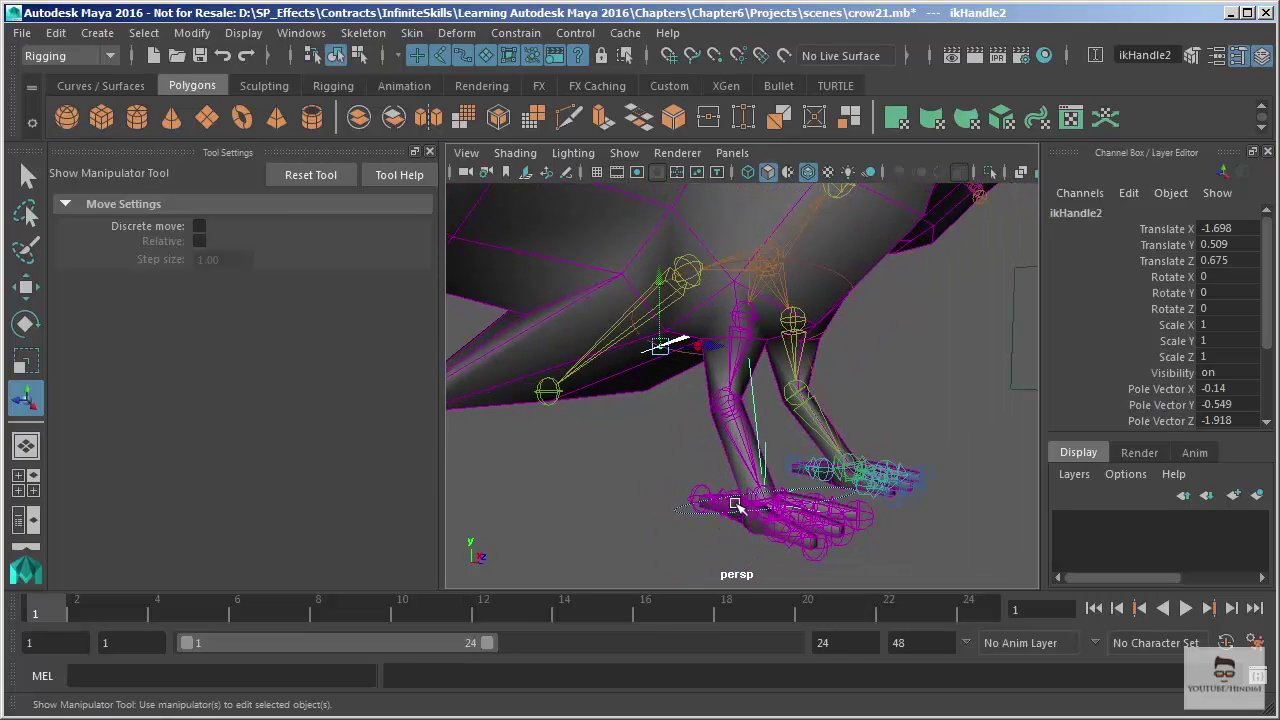
alt+drag(646, 441, 680, 412)
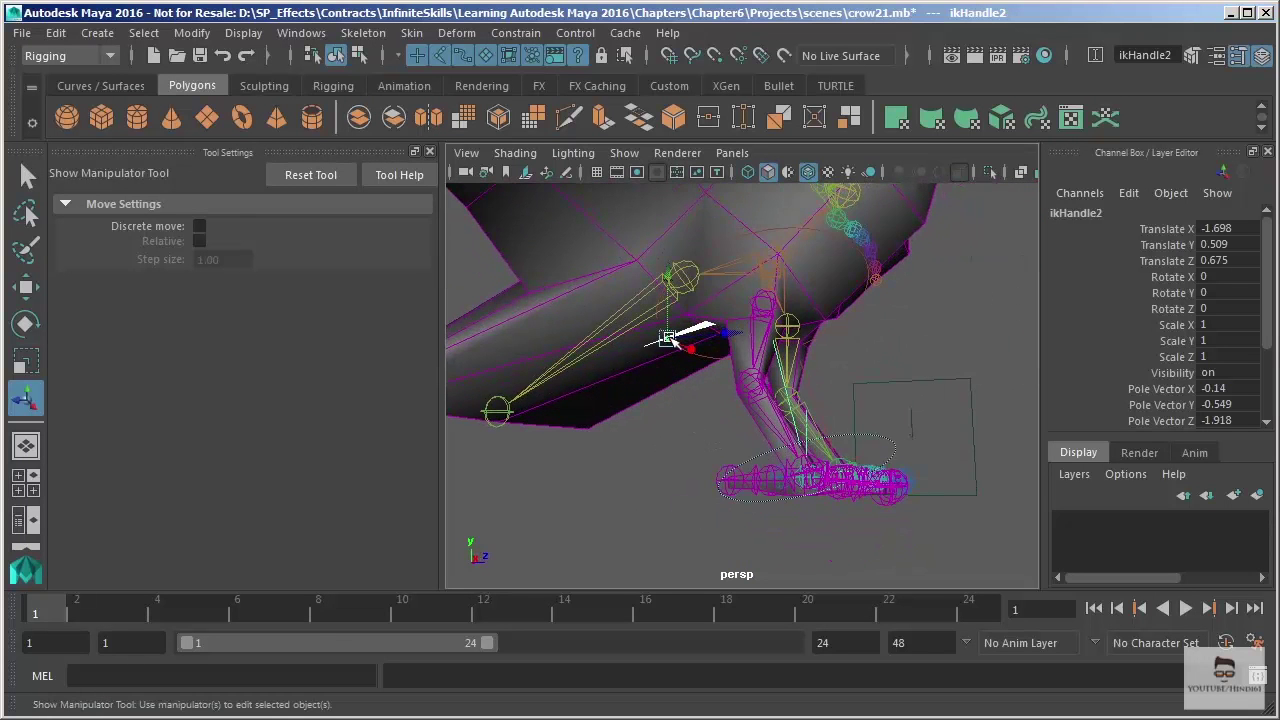
drag(666, 342, 763, 276)
key(ctrl+z)
key(ctrl+z)
Select the left leg's IK handle, try rotating it with the Rotate tool, and undo the rotation.
alt+drag(929, 525, 866, 483)
click(862, 481)
alt+drag(894, 394, 858, 370)
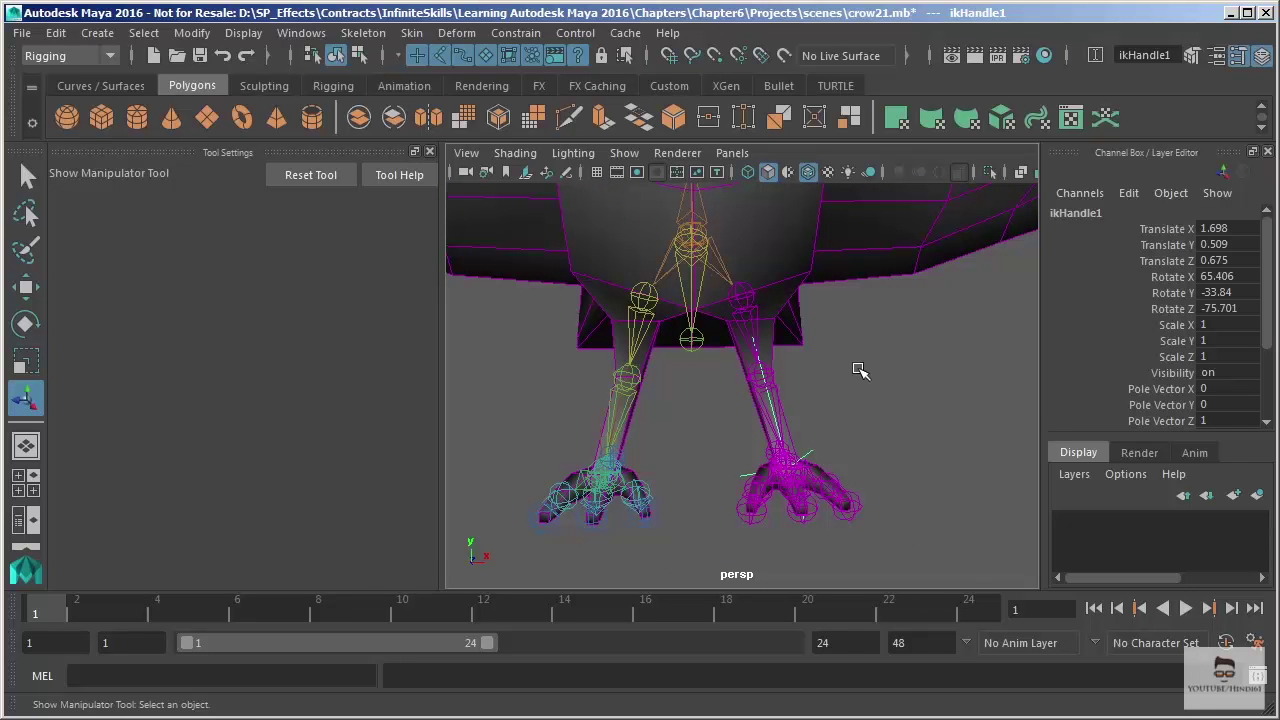
key(e)
drag(825, 441, 766, 457)
key(ctrl+z)
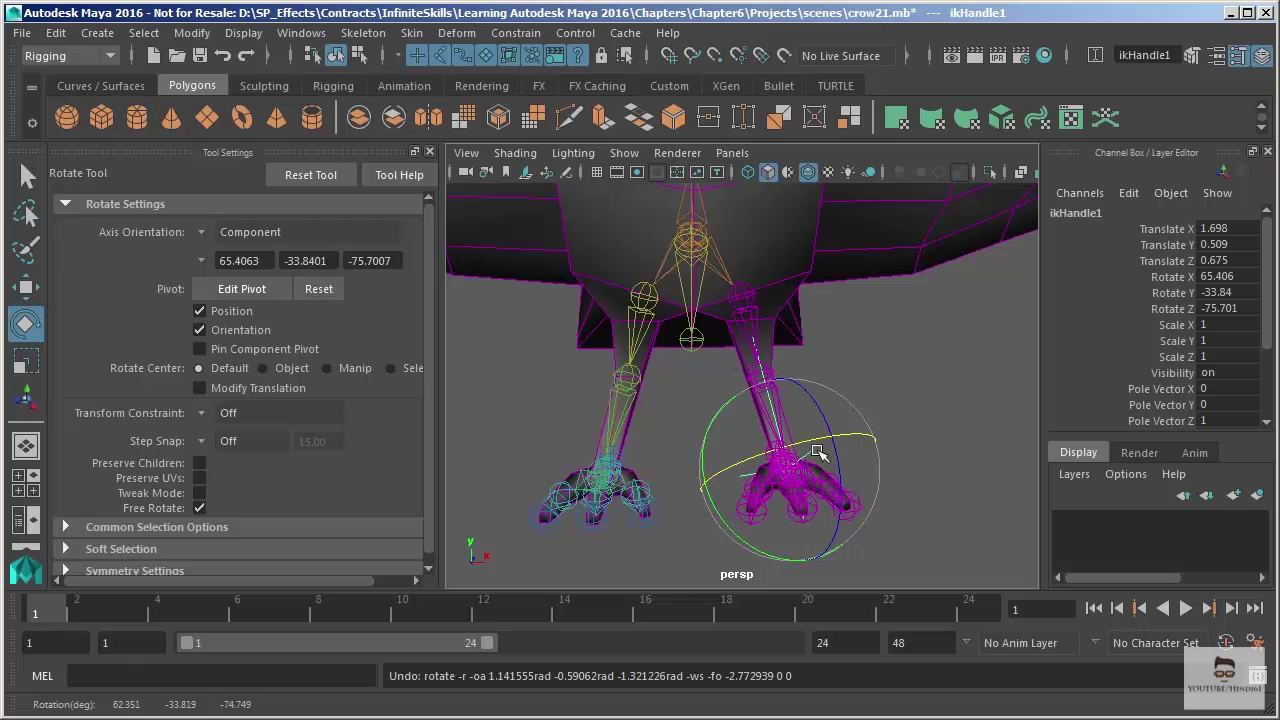
Select the right leg's IK handle, try rotating it about its Y axis, and undo back to the left handle's selection.
alt+drag(648, 390, 682, 397)
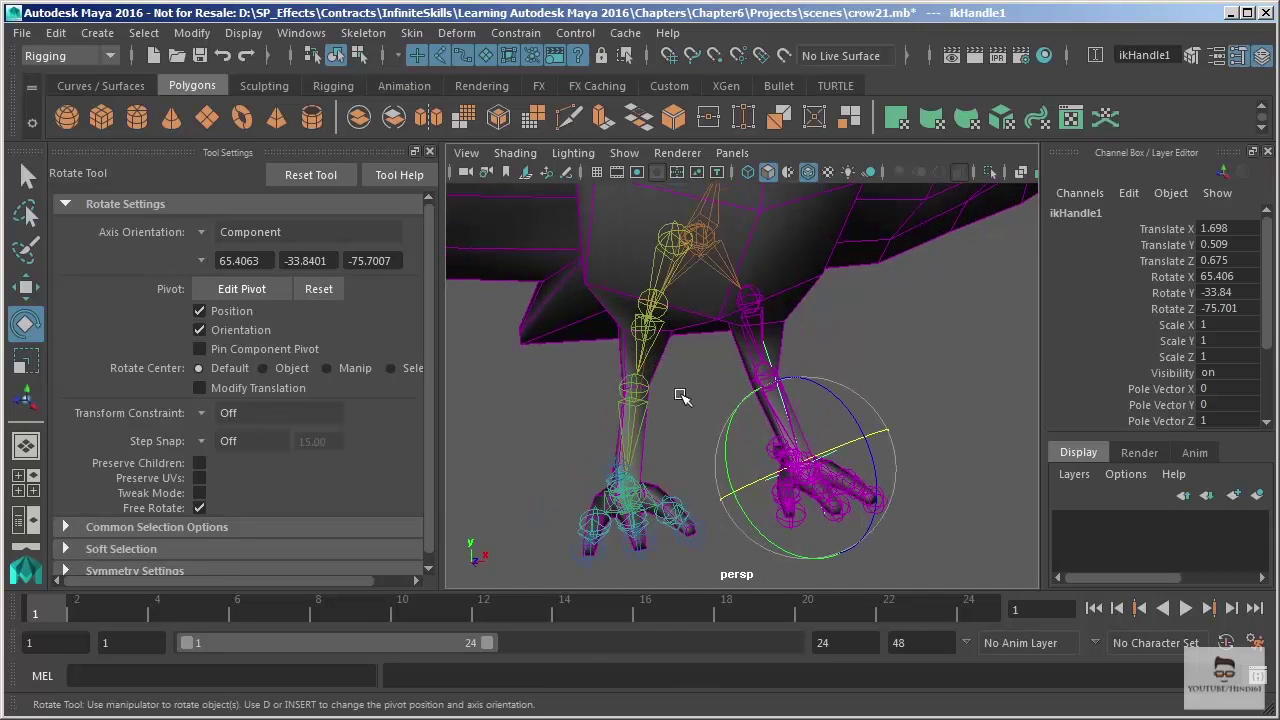
click(676, 486)
alt+drag(747, 431, 720, 409)
drag(685, 481, 647, 519)
key(ctrl+z)
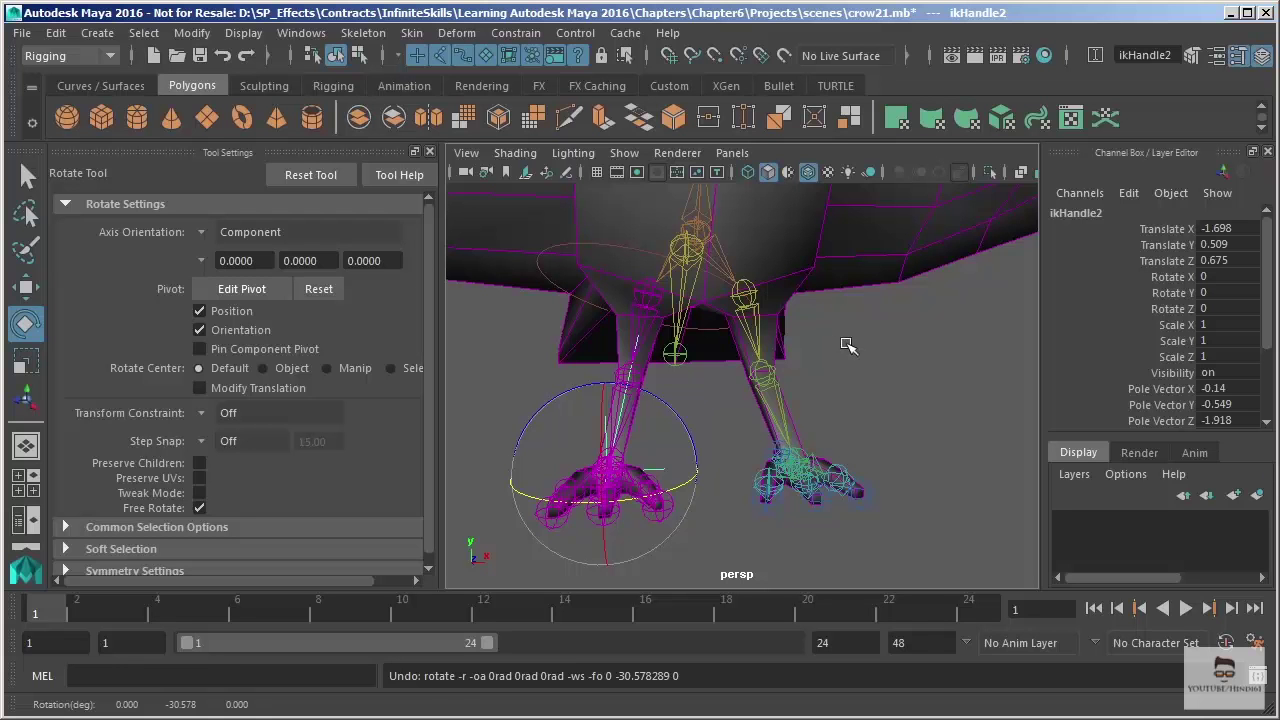
alt+drag(860, 367, 833, 394)
key(ctrl+z)
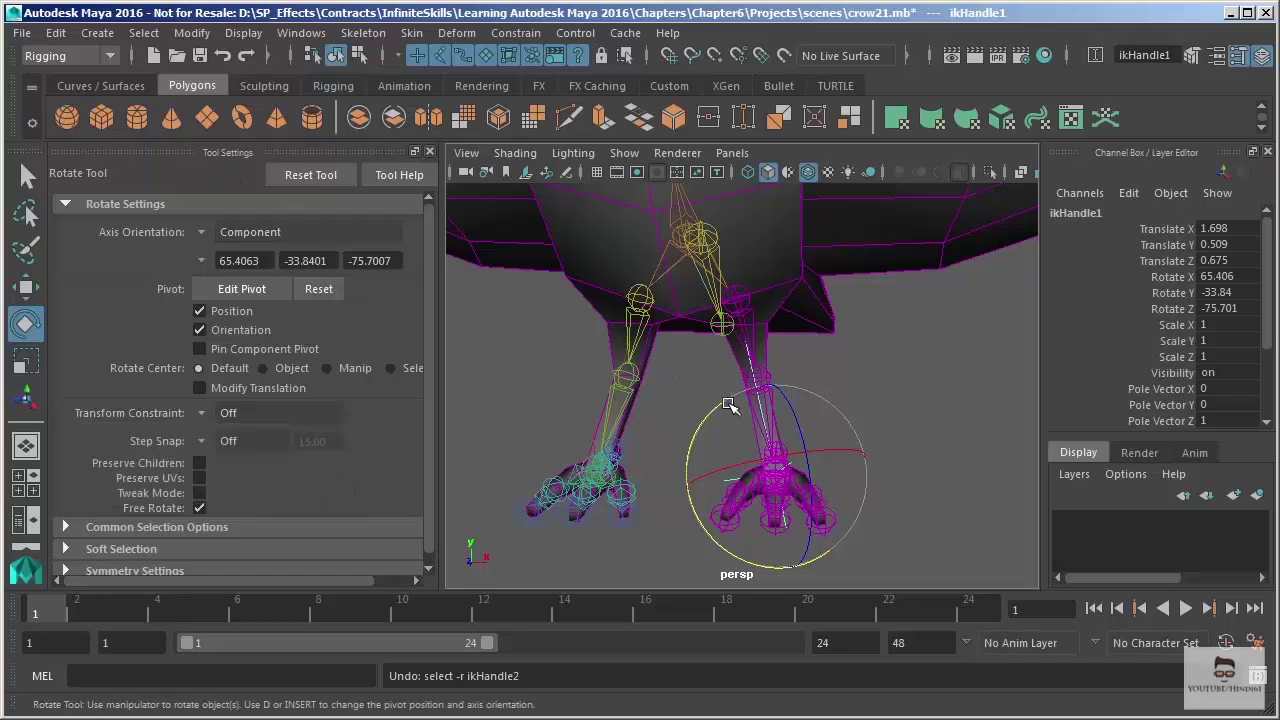
Examine the left leg's single-chain handle, deselect it, and look over the joints of both legs and feet.
alt+drag(873, 427, 803, 396)
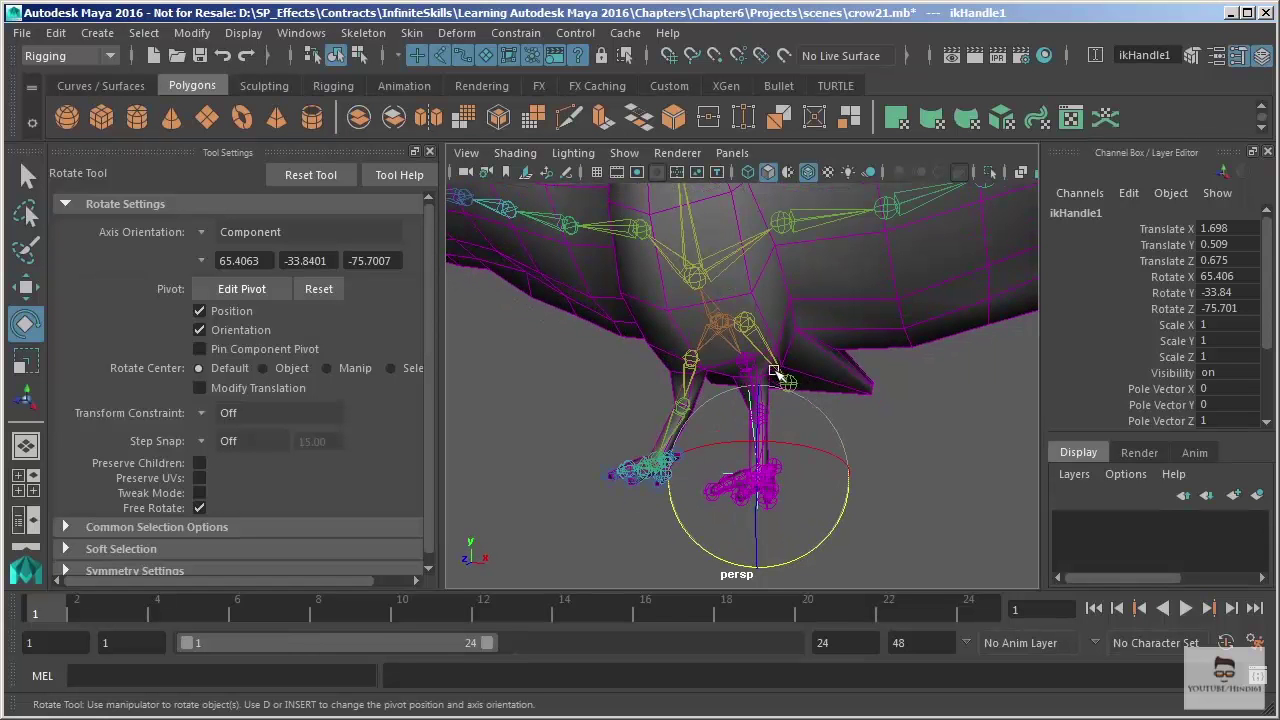
alt+right_drag(778, 432, 860, 475)
alt+drag(861, 475, 808, 420)
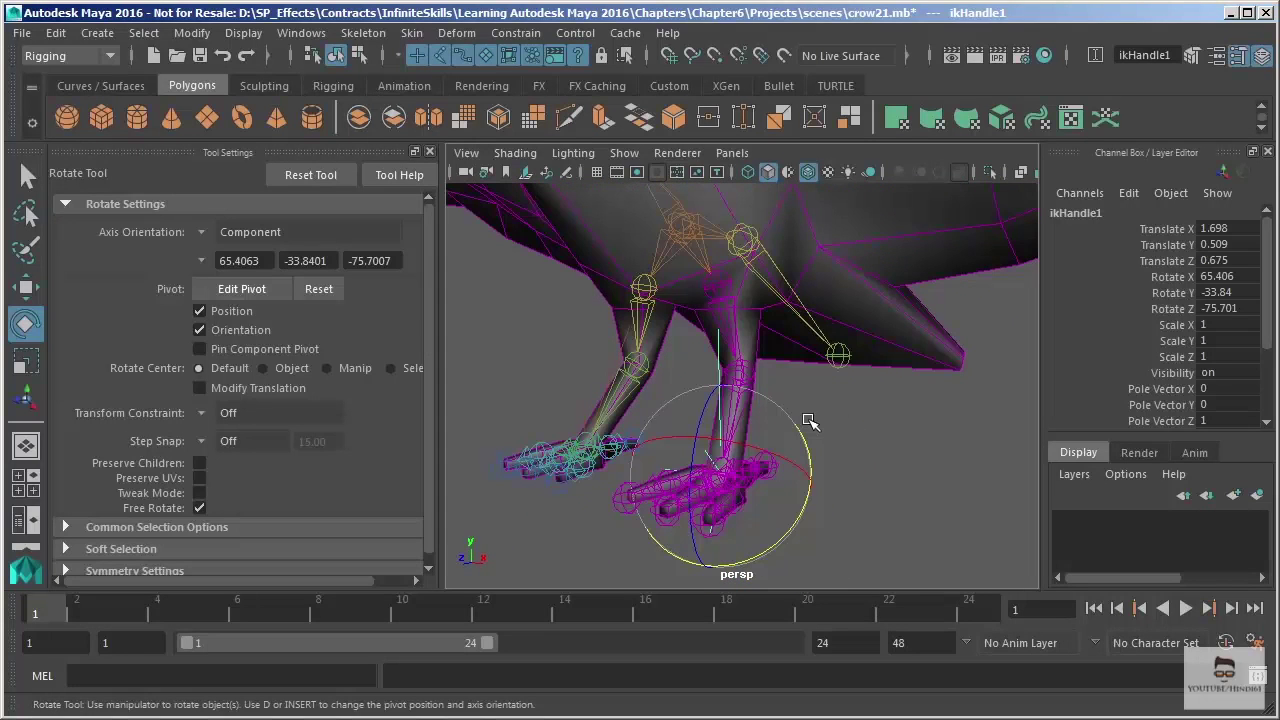
click(852, 429)
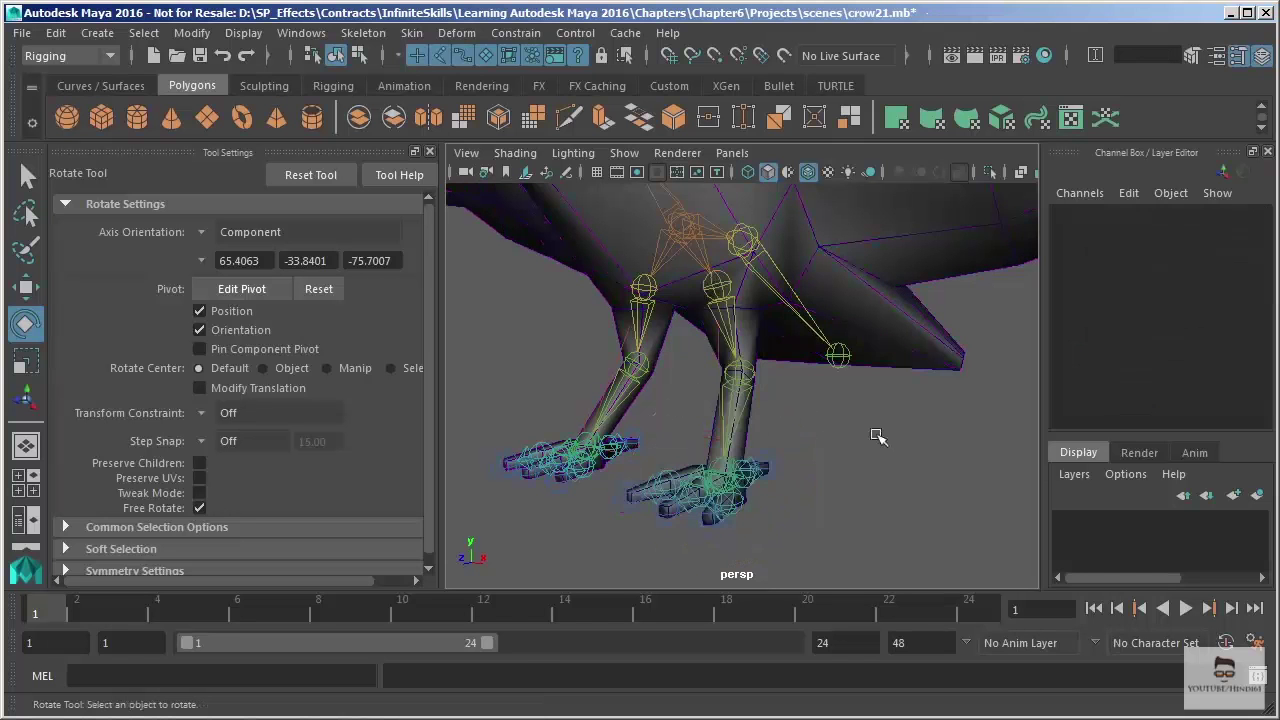
alt+right_drag(878, 464, 802, 401)
alt+drag(802, 401, 757, 401)
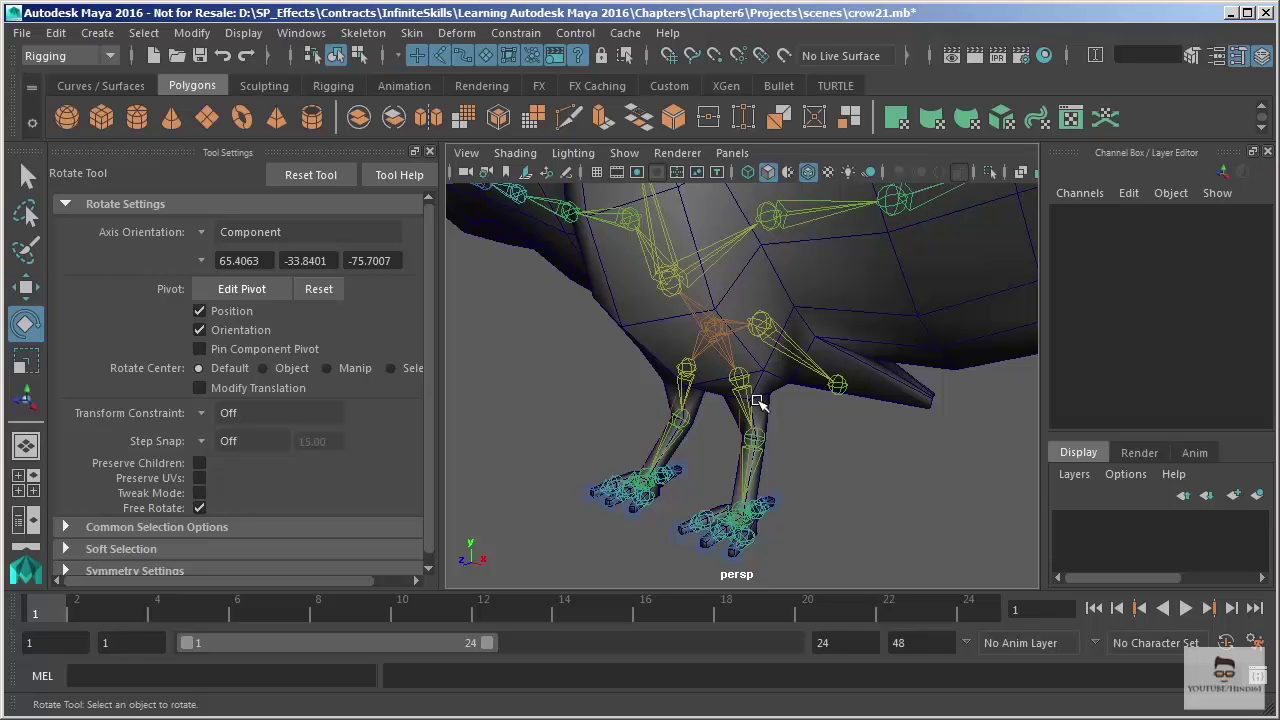
alt+drag(752, 398, 815, 420)
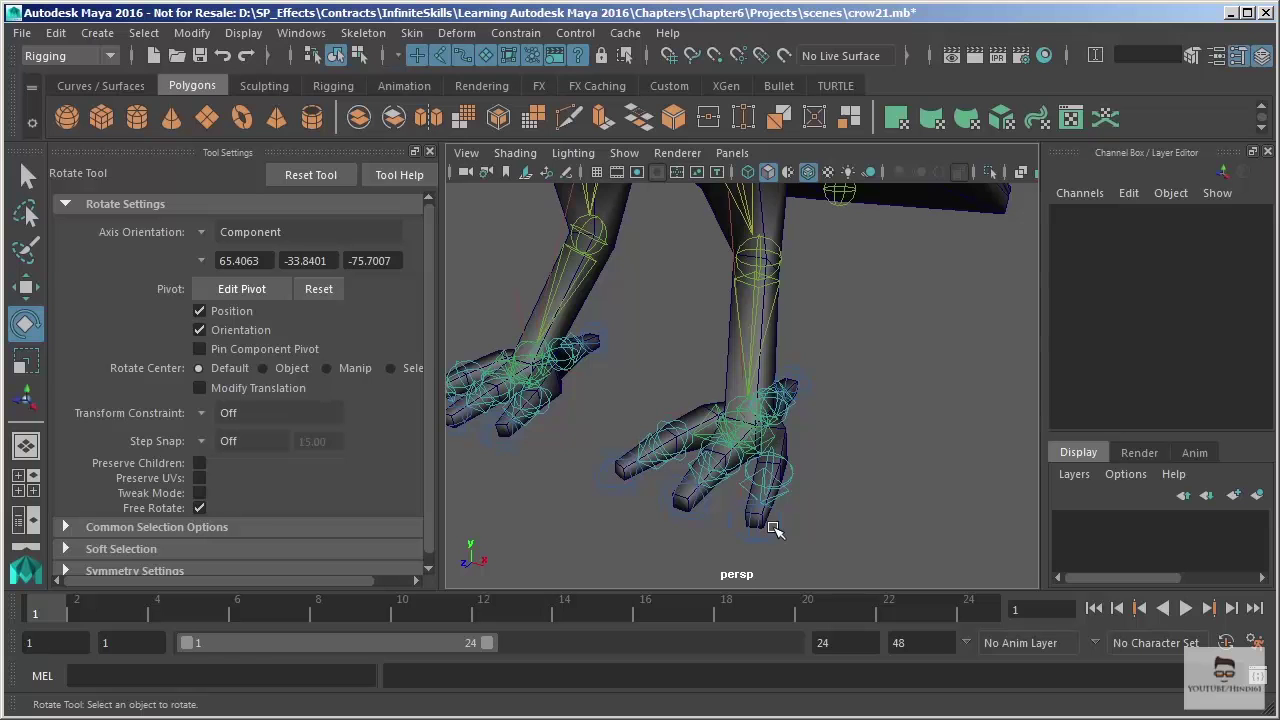
alt+right_drag(830, 366, 757, 258)
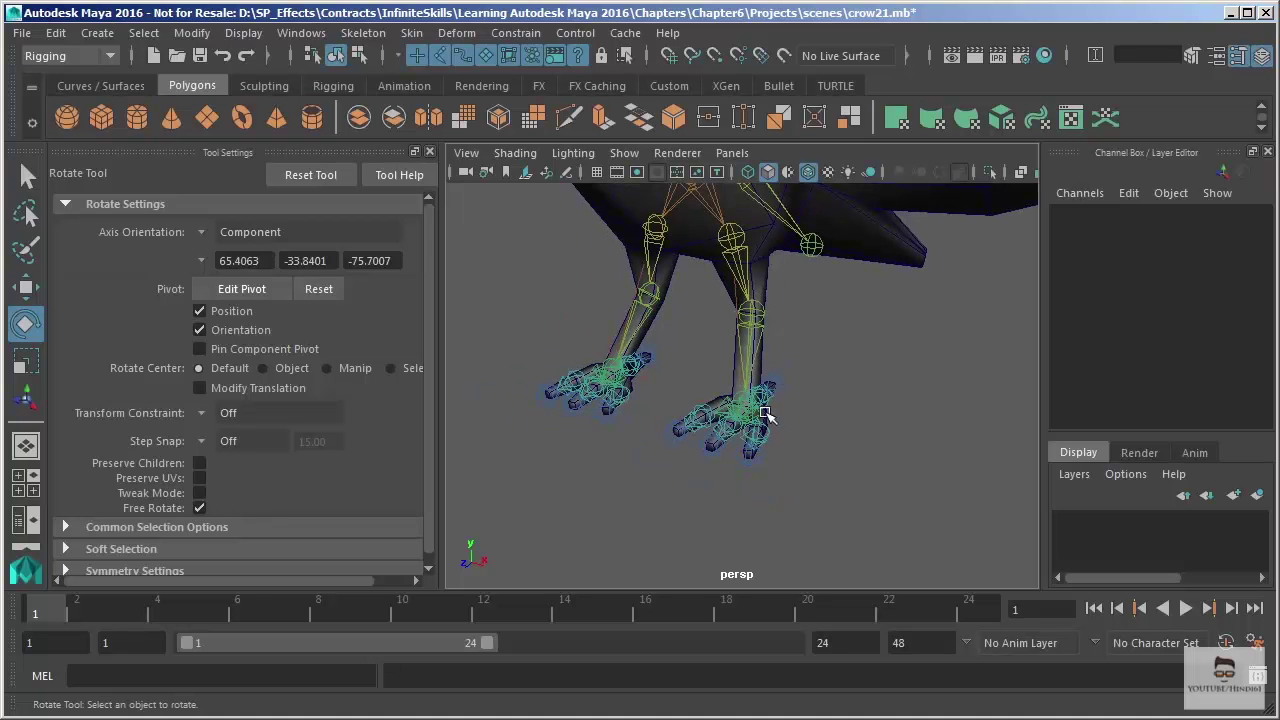
alt+right_drag(785, 368, 731, 288)
alt+middle_drag(745, 444, 748, 538)
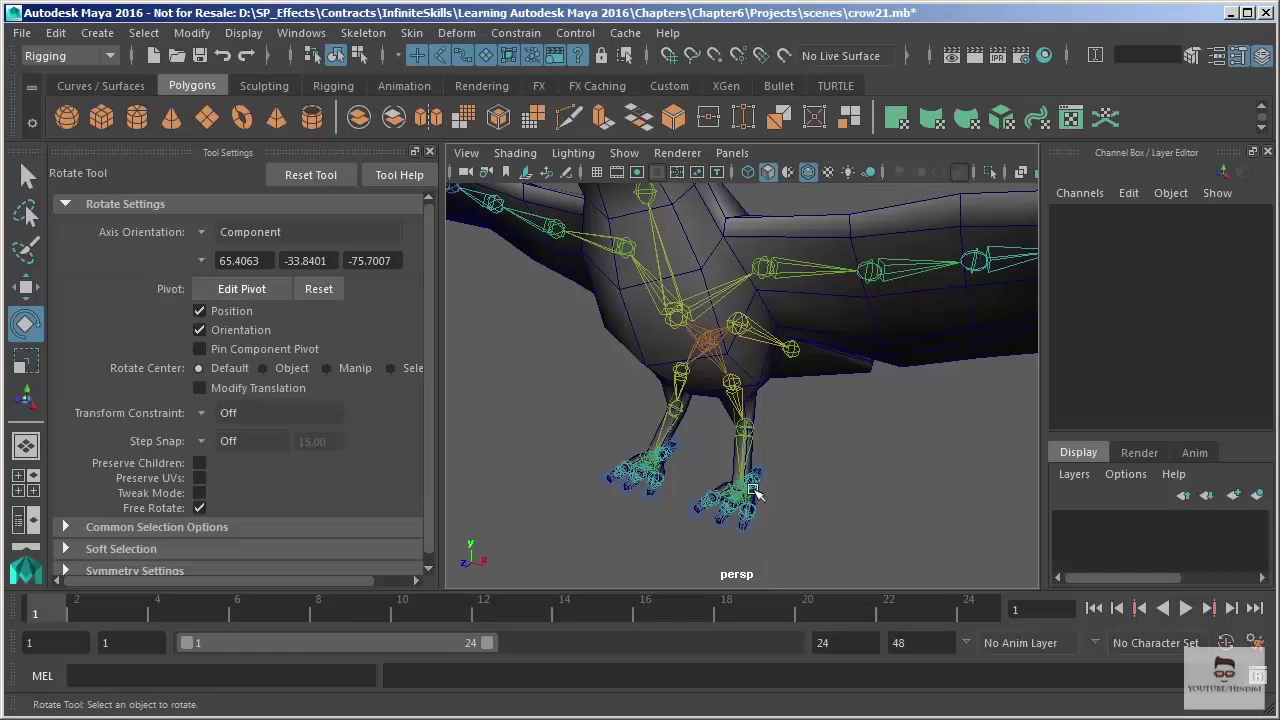
Create an IK handle on the crow's left wing, from the wing's base joint to the wingtip joint.
alt+drag(771, 500, 810, 393)
alt+drag(953, 366, 868, 303)
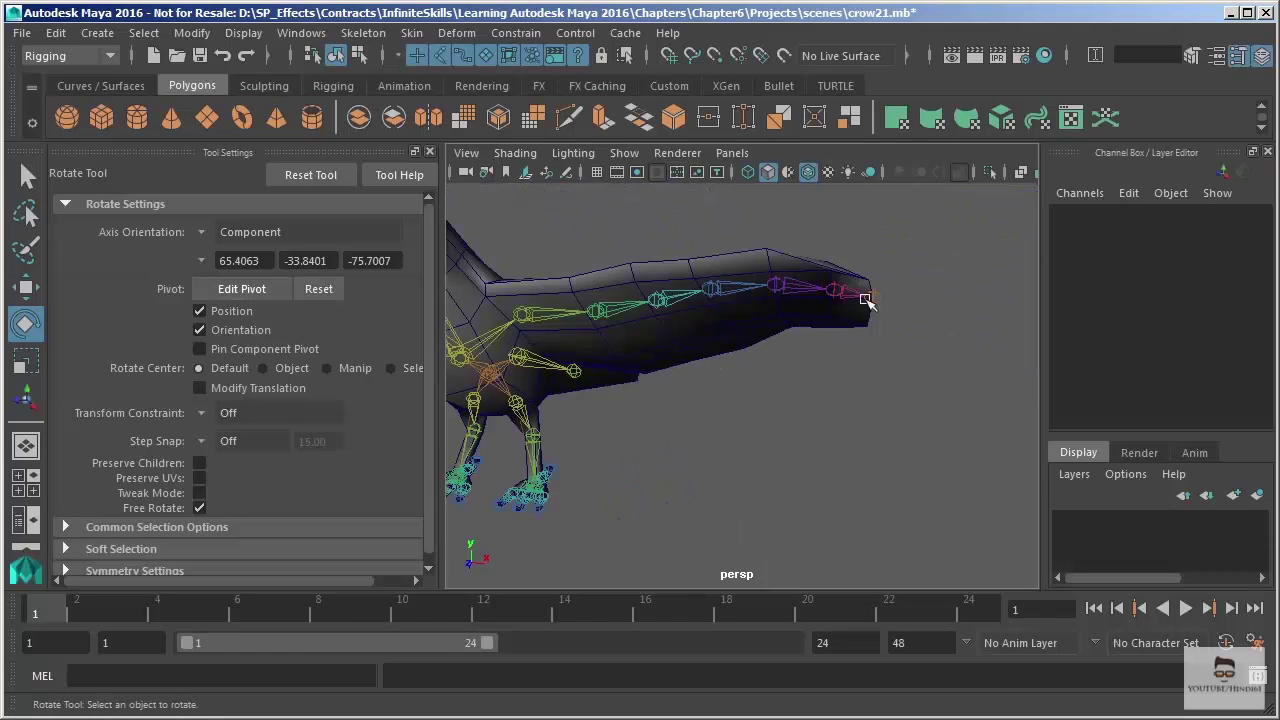
alt+drag(837, 363, 943, 325)
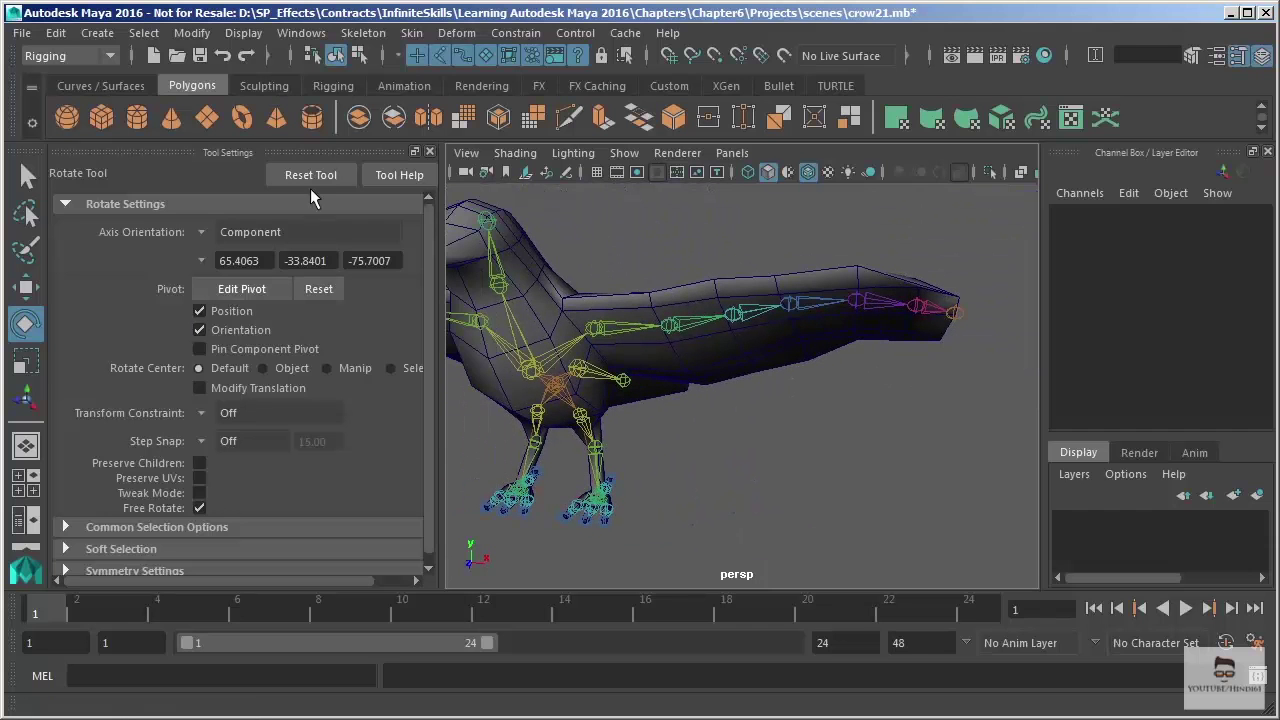
click(376, 33)
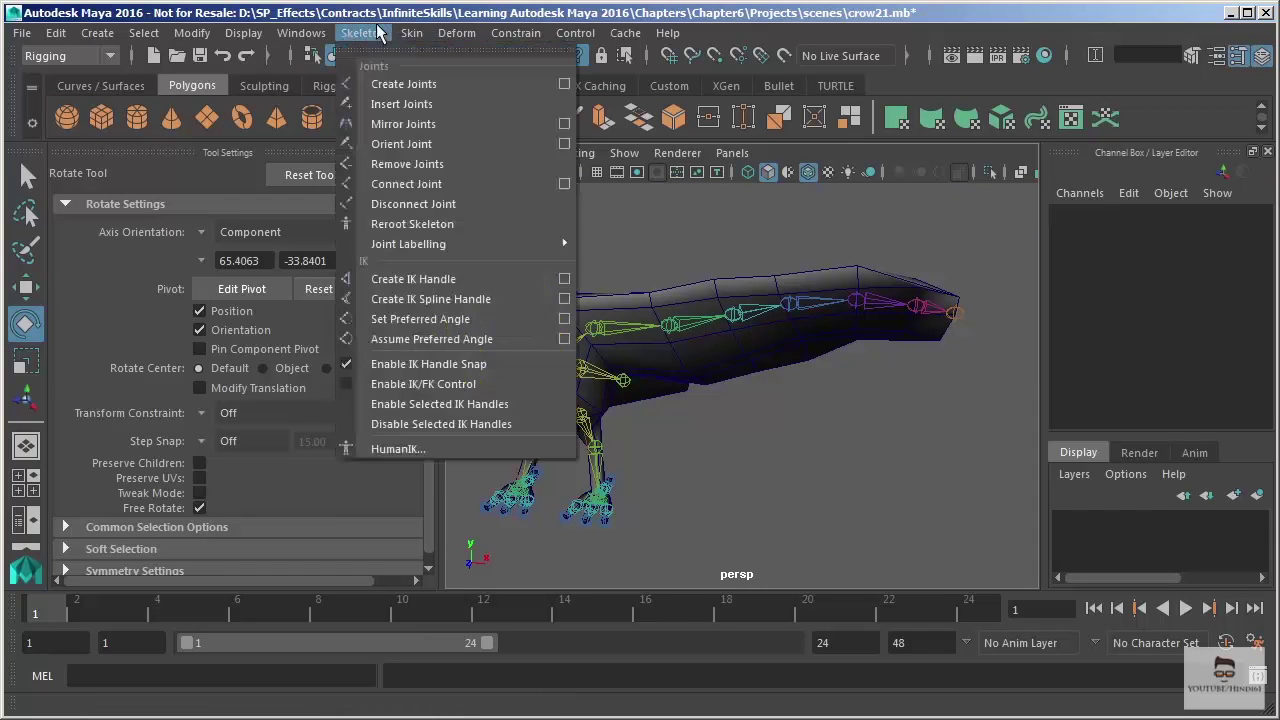
click(413, 279)
click(594, 328)
click(953, 315)
key(e)
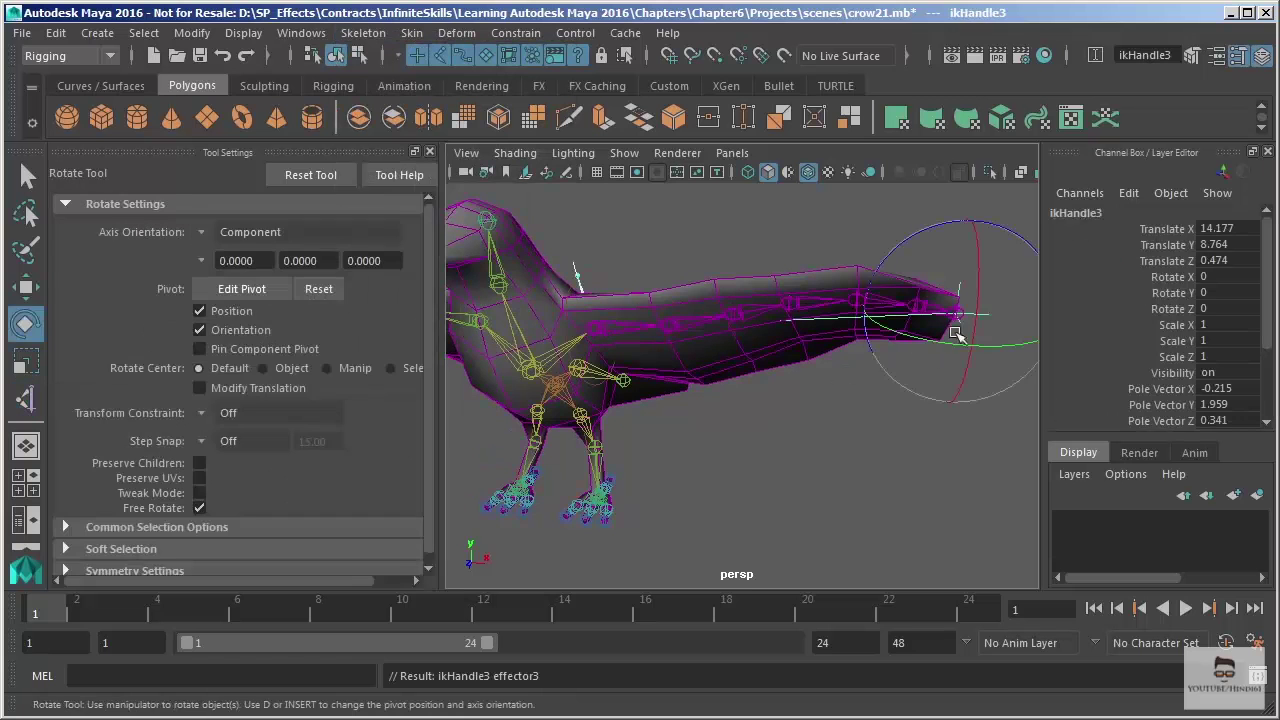
Try moving the left wing's IK handle, and undo both the move and the creation of the handle.
key(w)
alt+drag(797, 440, 824, 440)
drag(974, 309, 805, 468)
key(ctrl+z)
key(ctrl+z)
key(ctrl+z)
key(ctrl+z)
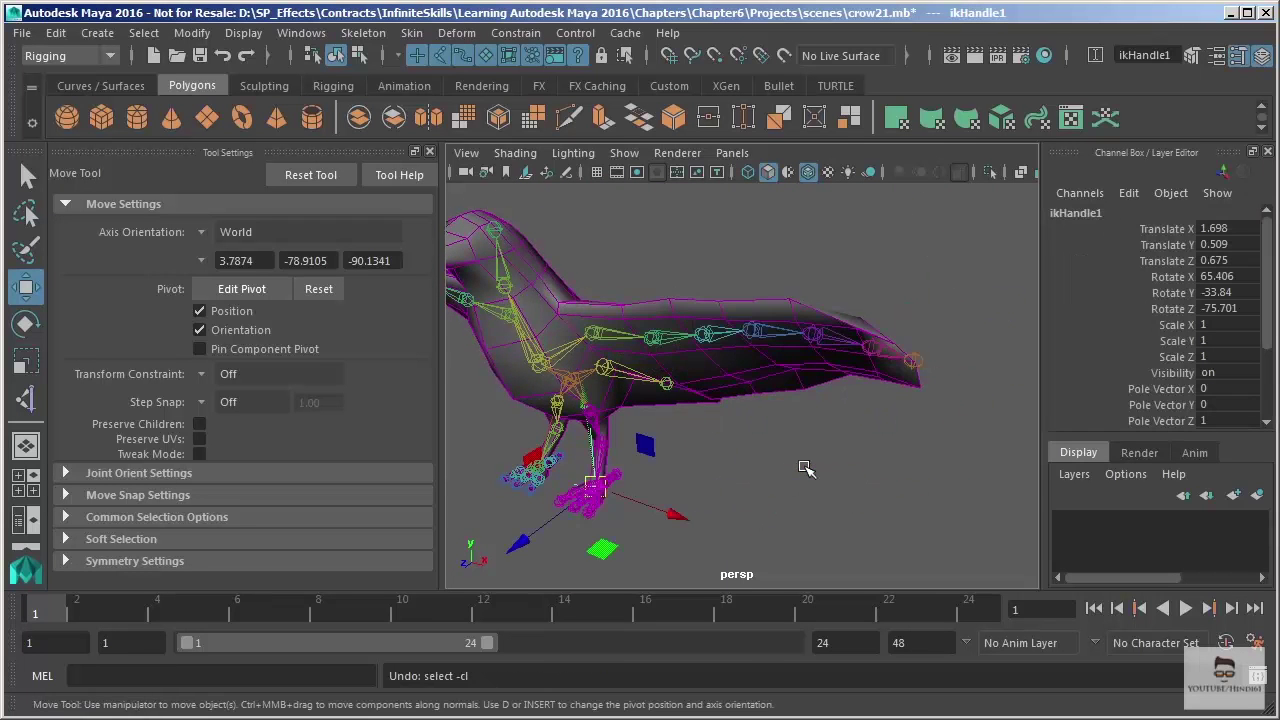
Create an IK handle with the Single-Chain Solver on the left foot's outer front toe, from the toe's base joint to its tip.
alt+drag(679, 373, 764, 340)
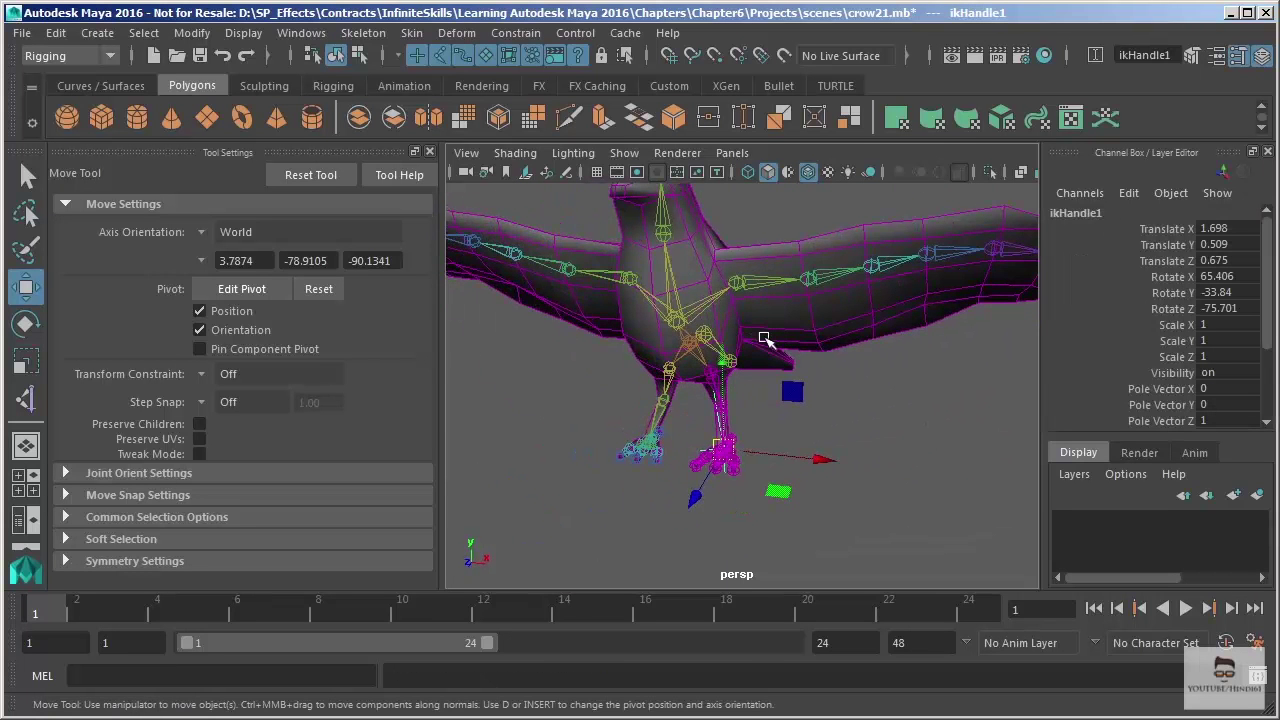
alt+drag(923, 373, 717, 397)
click(903, 377)
alt+right_drag(717, 397, 786, 506)
alt+middle_drag(786, 506, 800, 385)
alt+right_drag(800, 385, 829, 414)
alt+drag(828, 414, 802, 432)
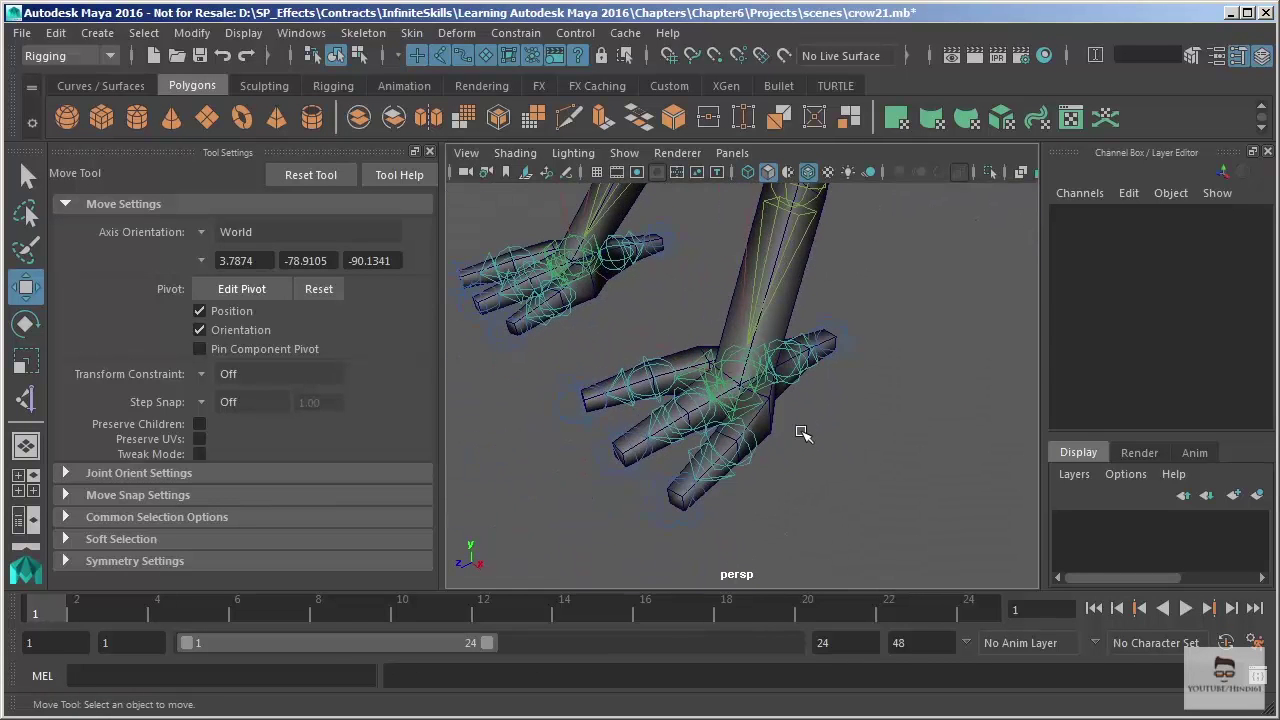
click(26, 398)
click(236, 229)
click(238, 251)
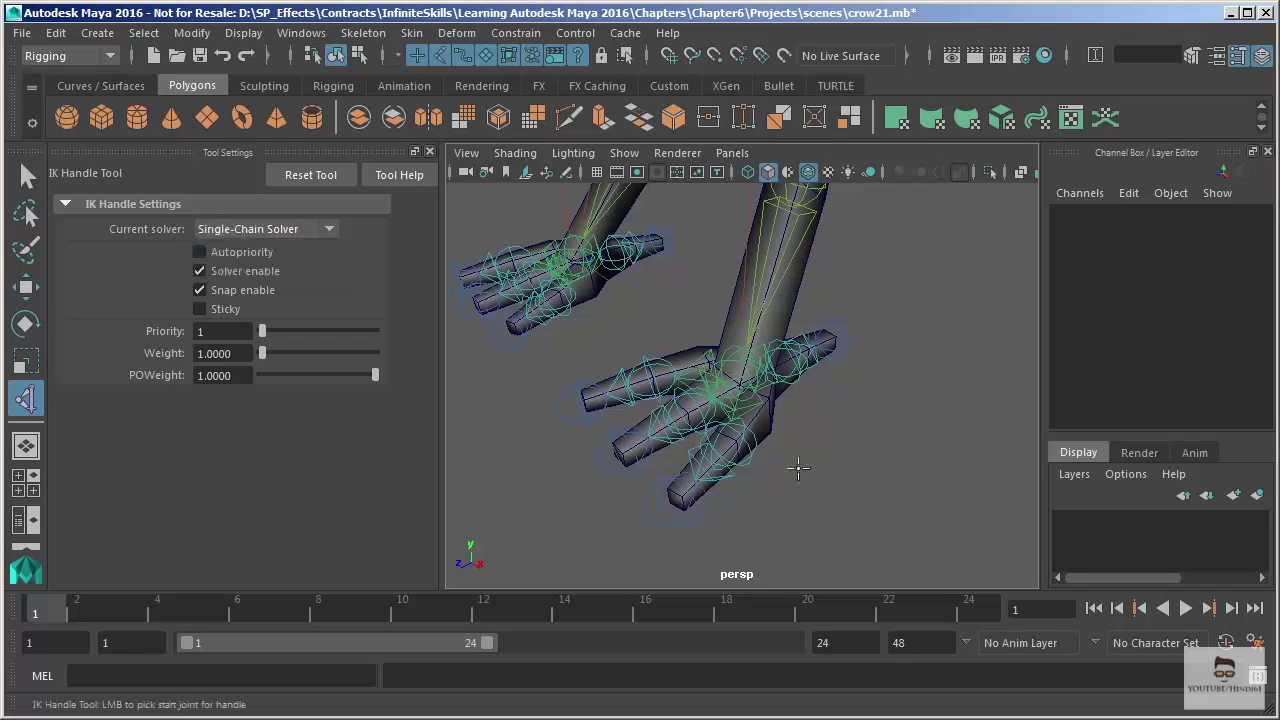
click(742, 441)
click(686, 518)
alt+middle_drag(806, 436, 782, 288)
alt+drag(783, 290, 85, 415)
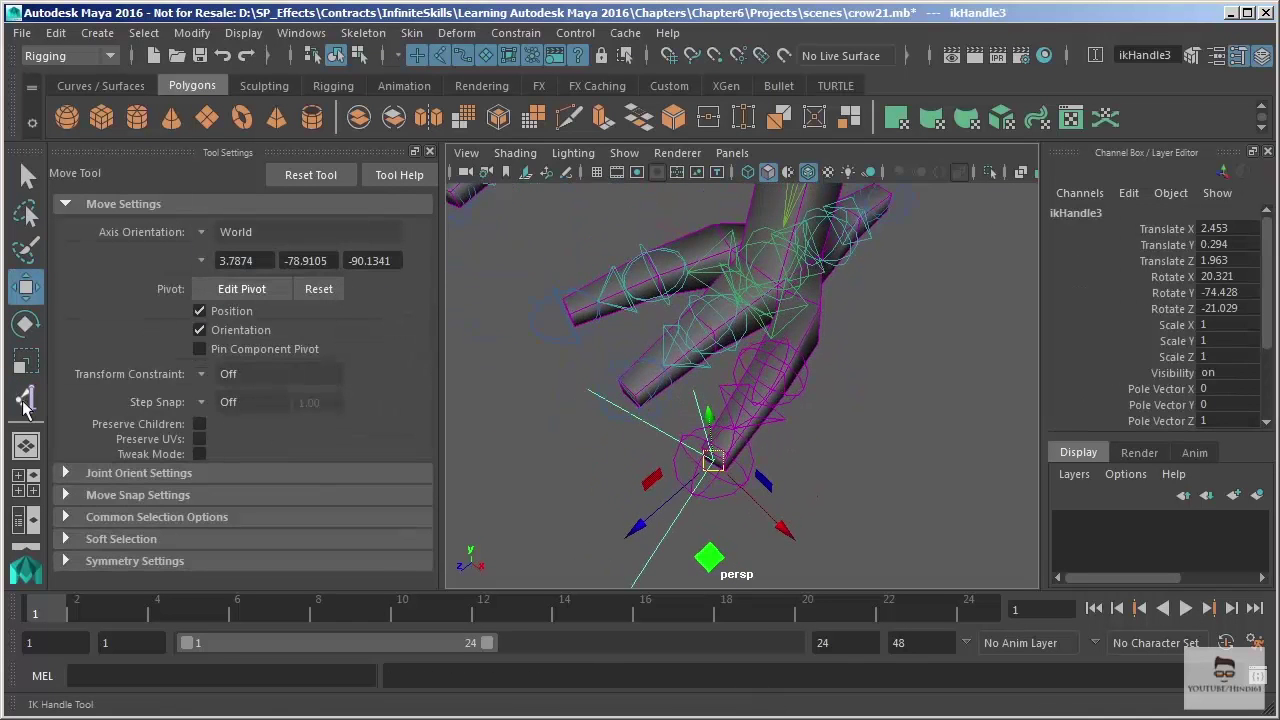
Create single-chain IK handles on the left foot's middle and inner front toes, each from the toe's base joint to its tip.
click(26, 400)
click(636, 390)
key(w)
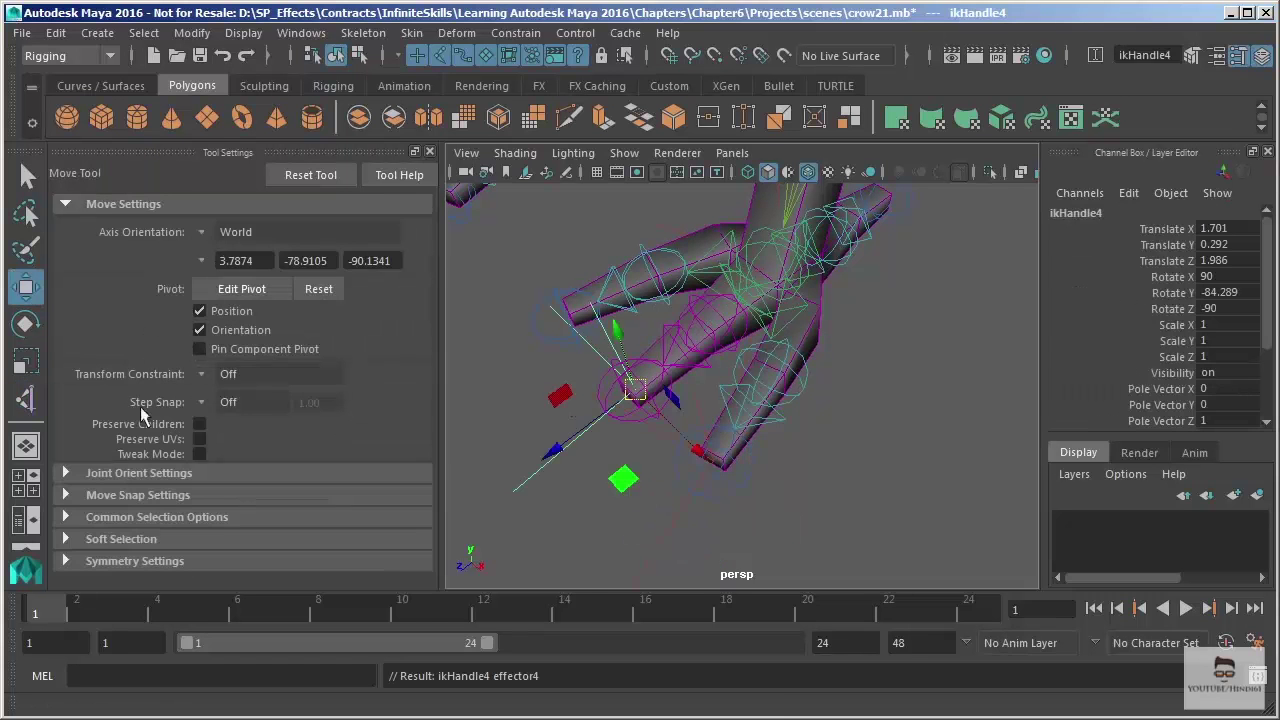
click(26, 400)
click(560, 312)
key(w)
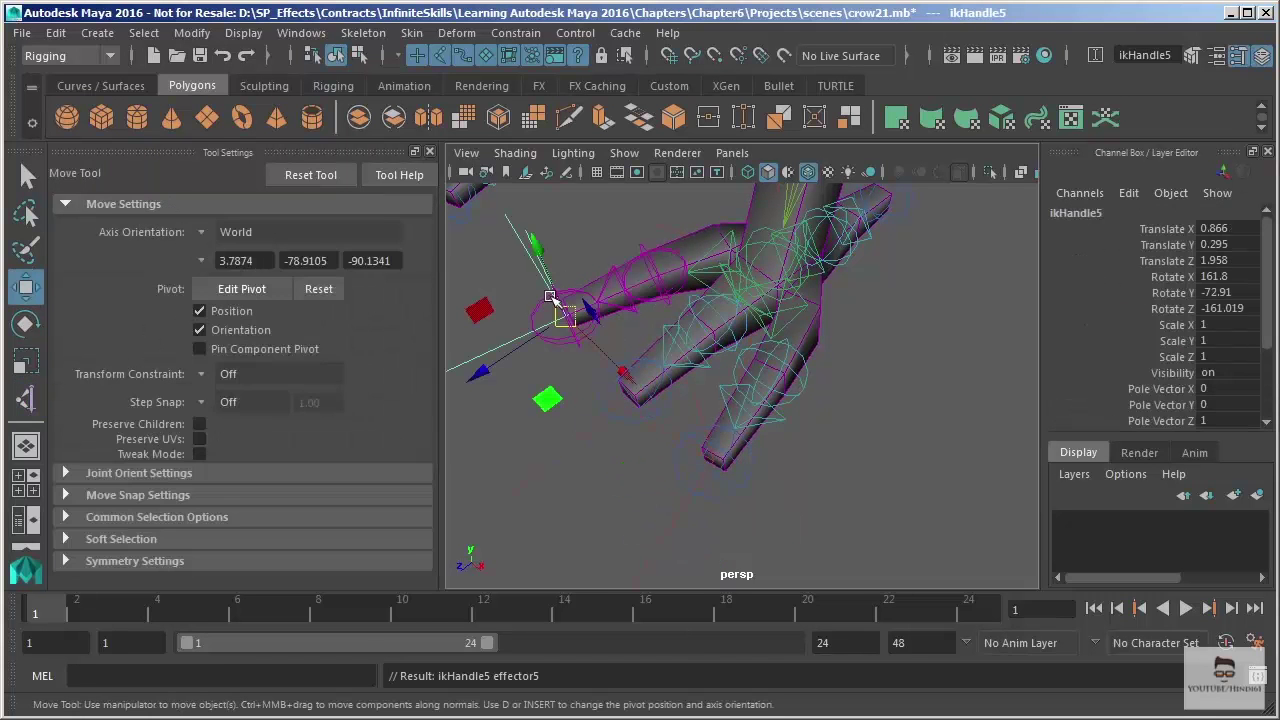
Try out the left foot's IK handles with the Move tool, and undo the last change.
key(q)
alt+drag(700, 380, 776, 531)
click(760, 358)
click(836, 400)
click(737, 446)
key(w)
key(ctrl+z)
Select the three front toe IK handles of the left foot together and set a key on them at frame 1.
shift+drag(692, 509, 696, 513)
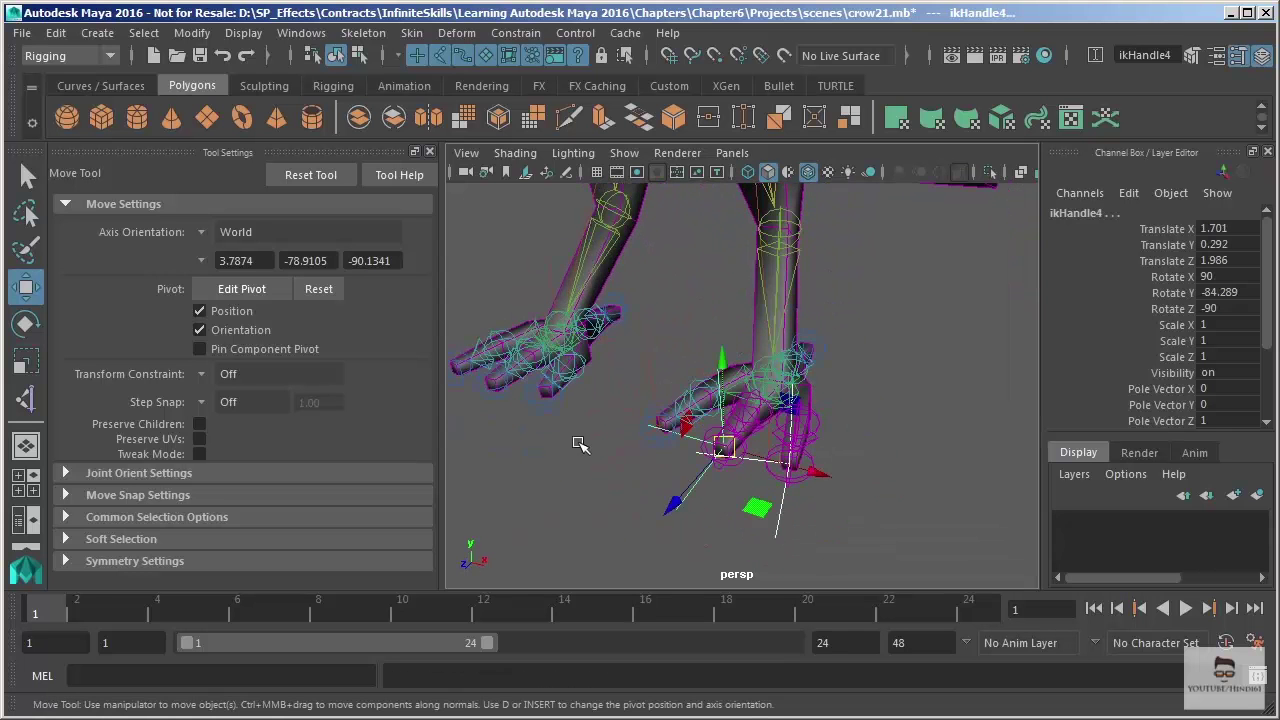
shift+drag(578, 446, 618, 494)
alt+drag(720, 525, 714, 520)
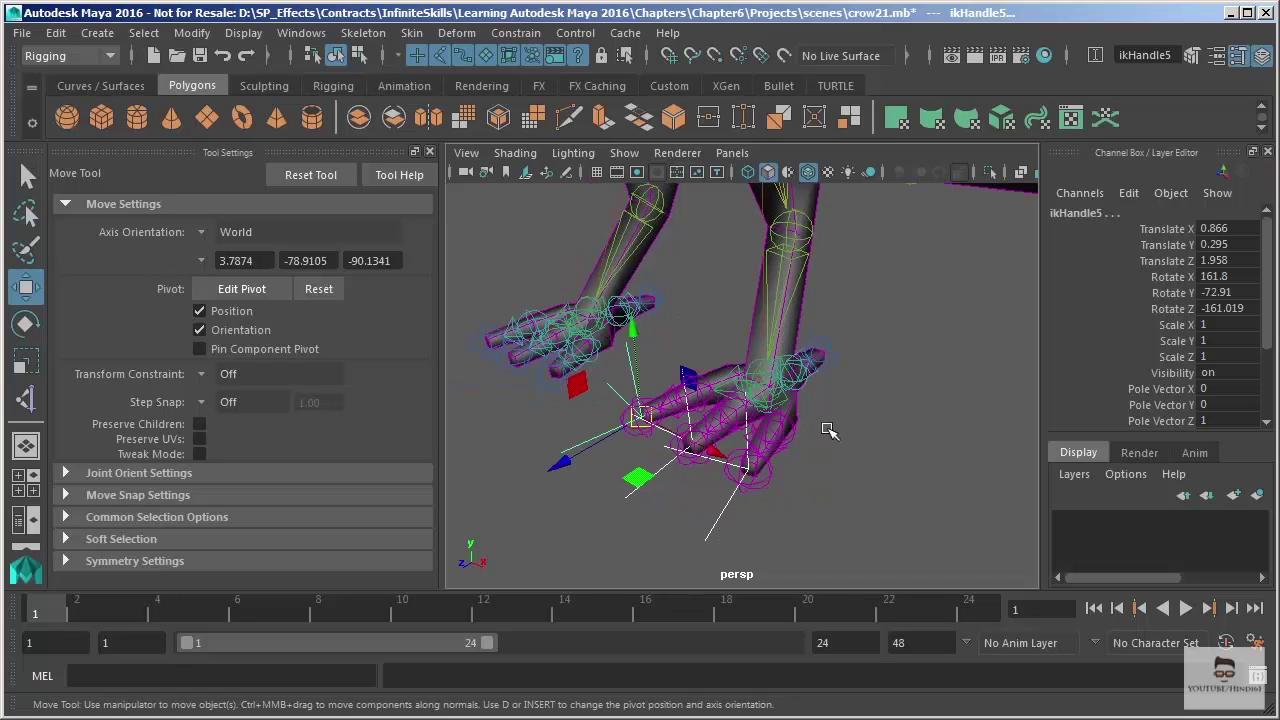
key(s)
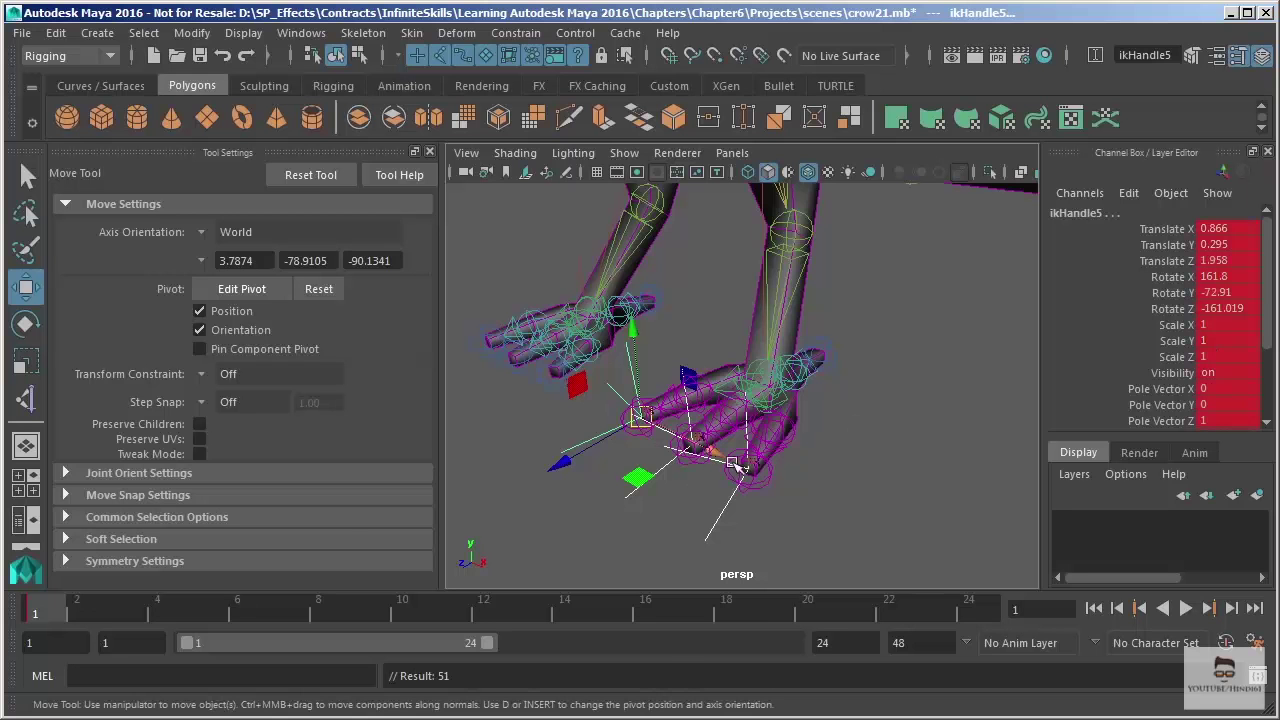
alt+drag(838, 433, 868, 433)
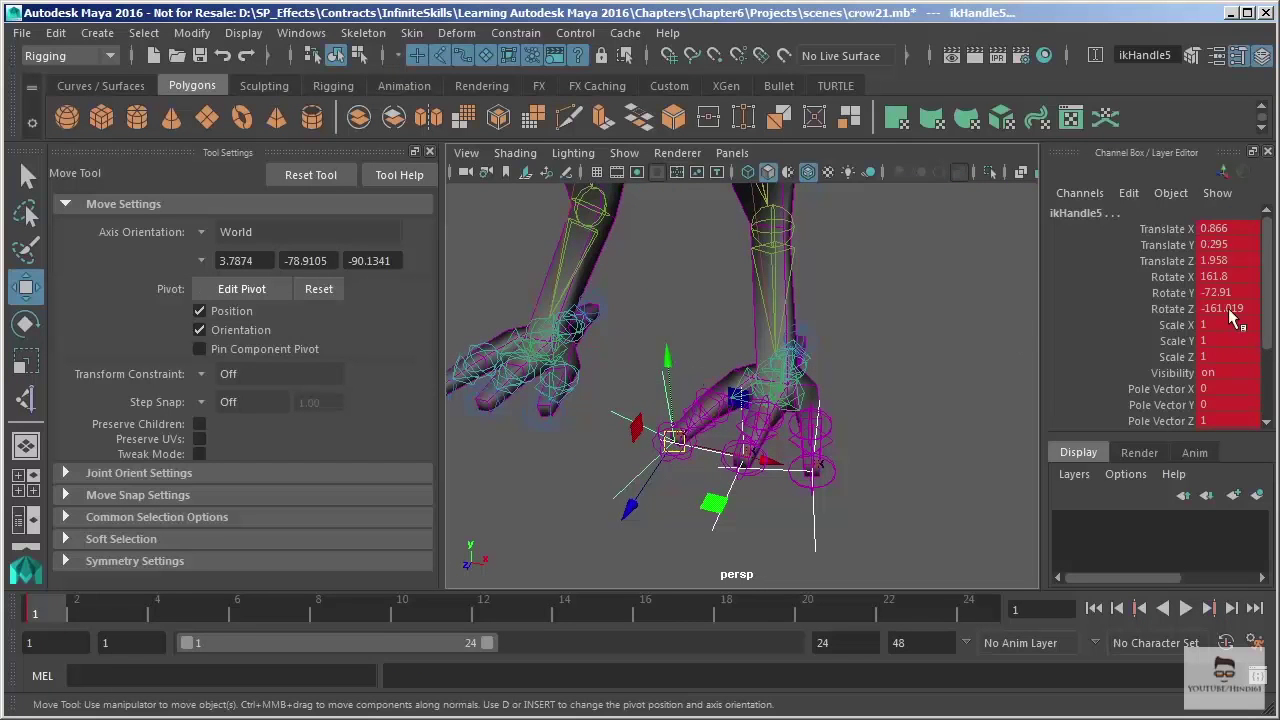
Select the left leg's IK handle at the ankle and raise it to a Translate Y of about 0.9.
click(785, 377)
alt+drag(775, 383, 697, 406)
alt+right_drag(697, 406, 671, 483)
alt+drag(671, 483, 686, 474)
alt+middle_drag(686, 474, 708, 500)
mouse_move(780, 472)
mouse_down()
mouse_move(766, 440)
mouse_move(780, 465)
mouse_move(775, 451)
mouse_up()
alt+right_drag(774, 428, 814, 497)
alt+middle_drag(836, 463, 841, 386)
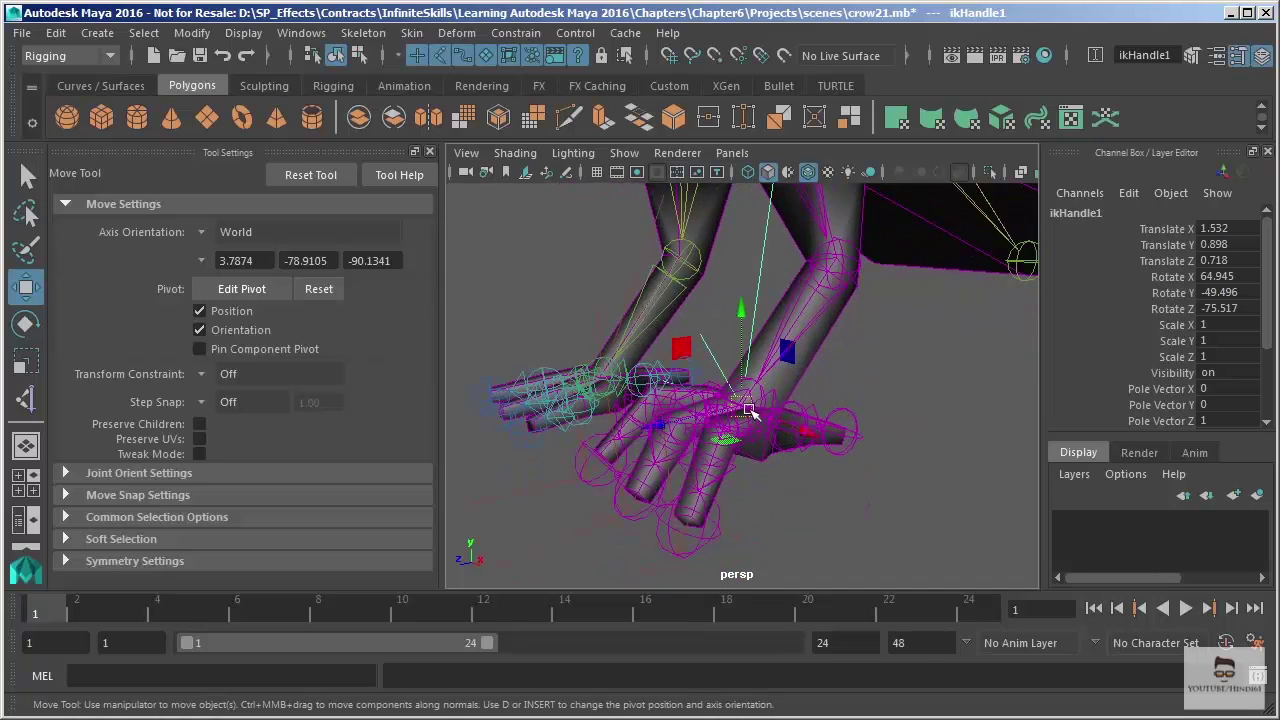
Lower the left leg's IK handle to a Translate Y of about 0.55, bringing the ankle back toward the toes.
drag(742, 401, 752, 454)
alt+drag(760, 455, 784, 430)
alt+middle_drag(784, 430, 751, 378)
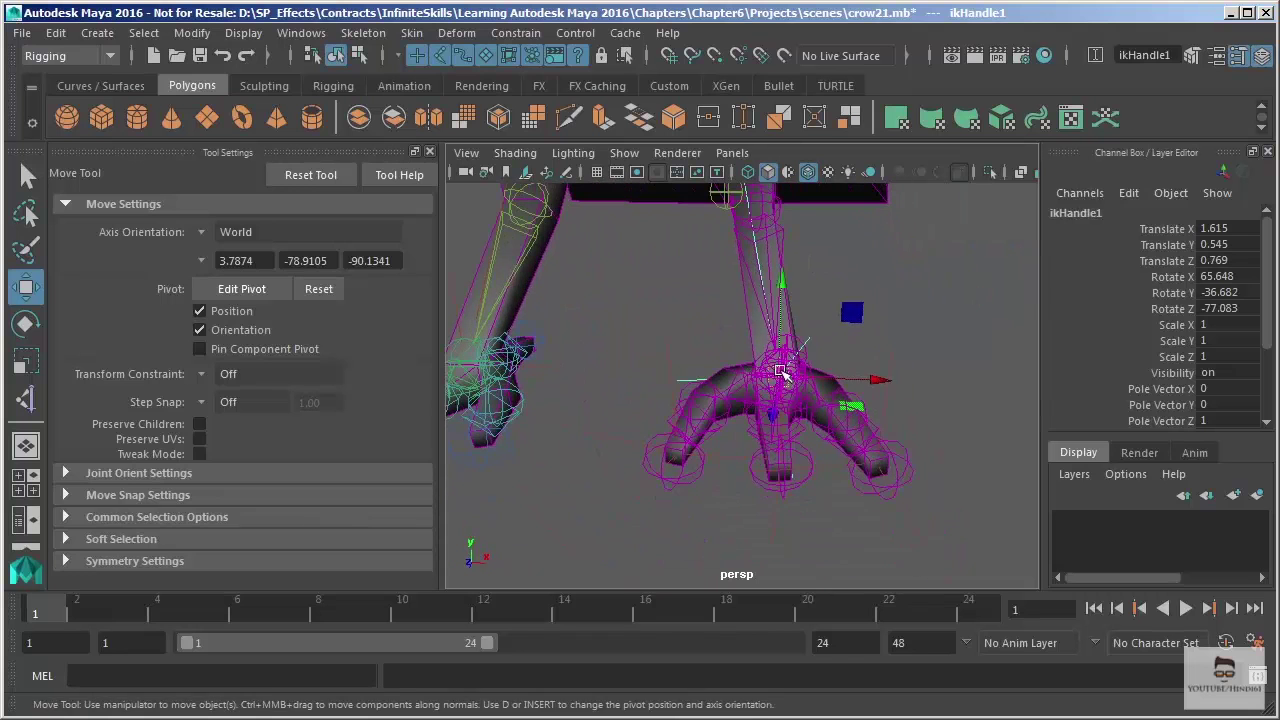
Try raising the left leg's IK handle again while viewing the foot from the front, and undo the move.
drag(786, 374, 791, 346)
key(ctrl+z)
alt+drag(789, 420, 722, 443)
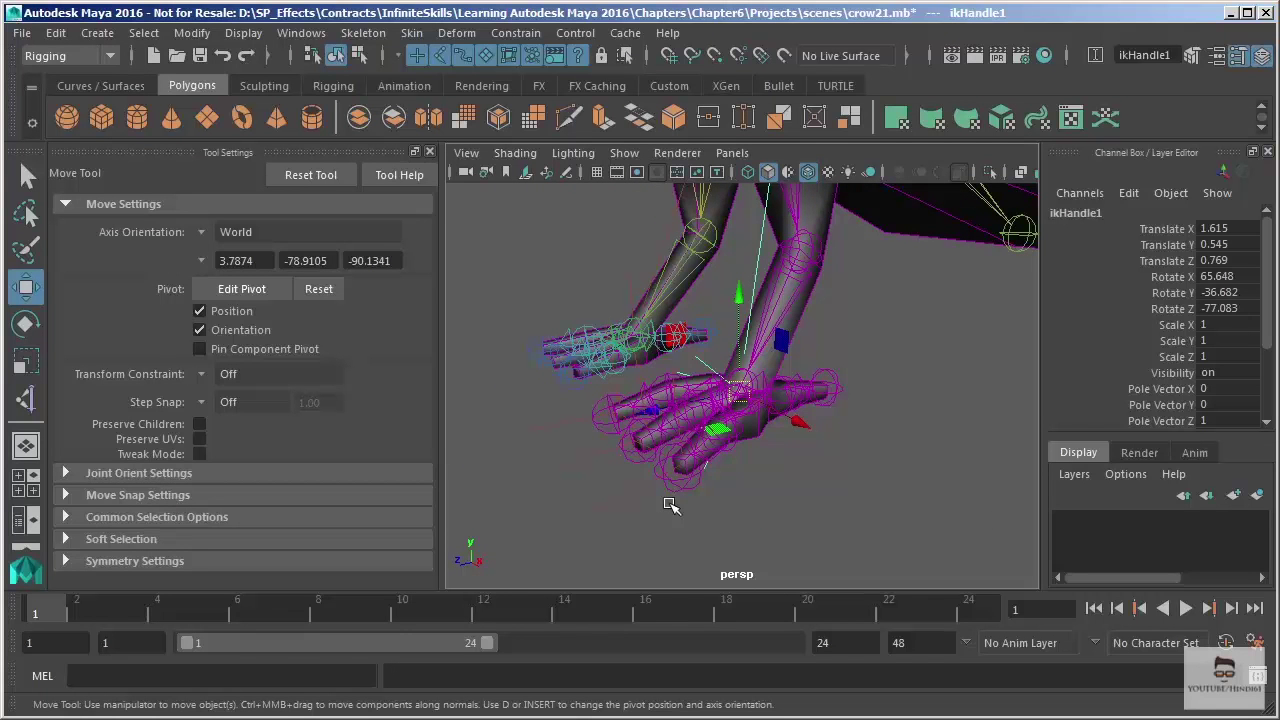
Select the left foot's three front toe IK handles, try moving them together, and undo the move.
drag(560, 498, 608, 522)
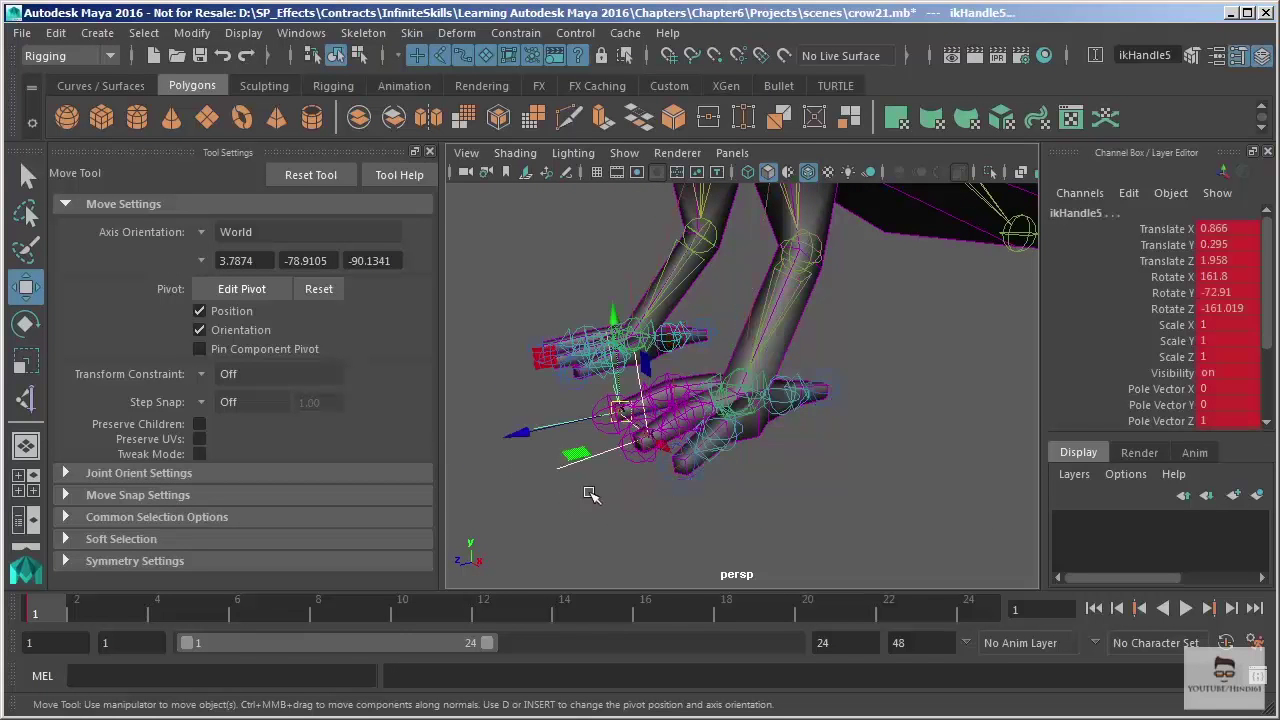
drag(680, 466, 668, 415)
key(ctrl+z)
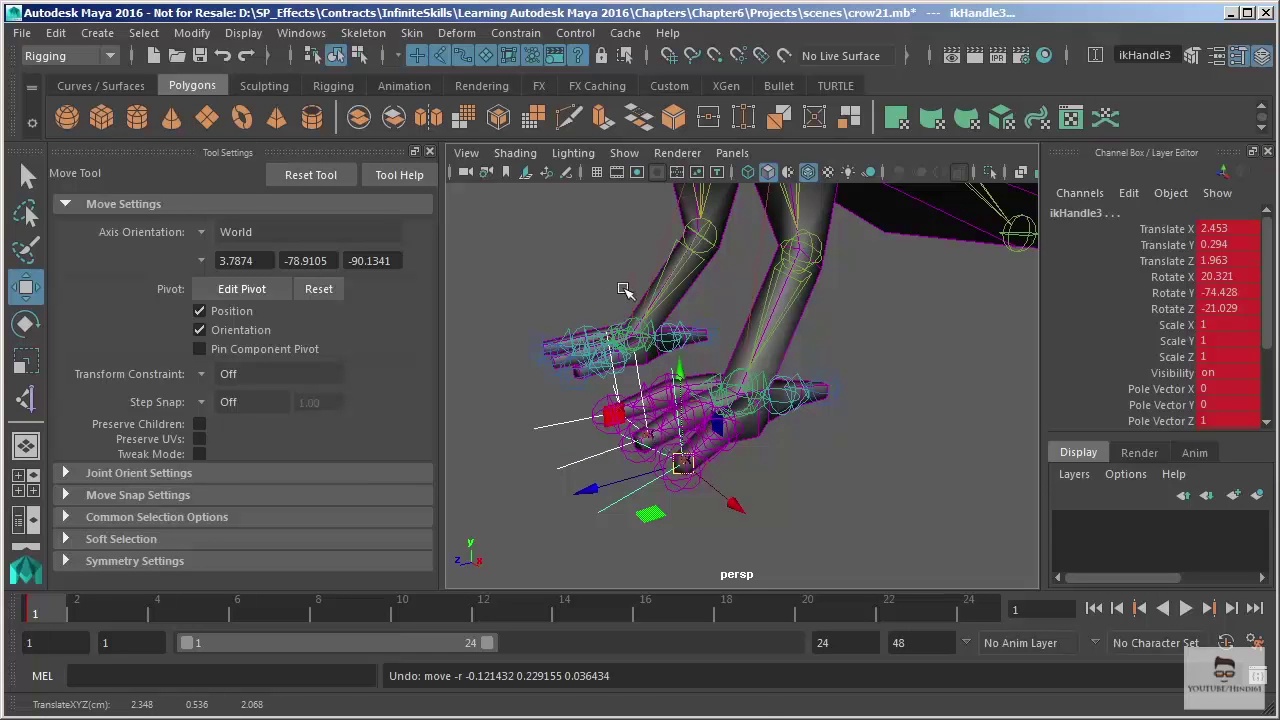
Try raising the right leg's IK handle, and undo the move.
mouse_move(627, 289)
mouse_down()
mouse_move(669, 339)
mouse_move(634, 278)
mouse_move(641, 320)
mouse_move(635, 230)
mouse_move(639, 272)
mouse_up()
key(ctrl+z)
alt+right_drag(806, 438, 727, 352)
alt+drag(727, 352, 774, 411)
alt+right_drag(834, 476, 773, 392)
alt+middle_drag(773, 392, 766, 452)
alt+drag(766, 454, 808, 426)
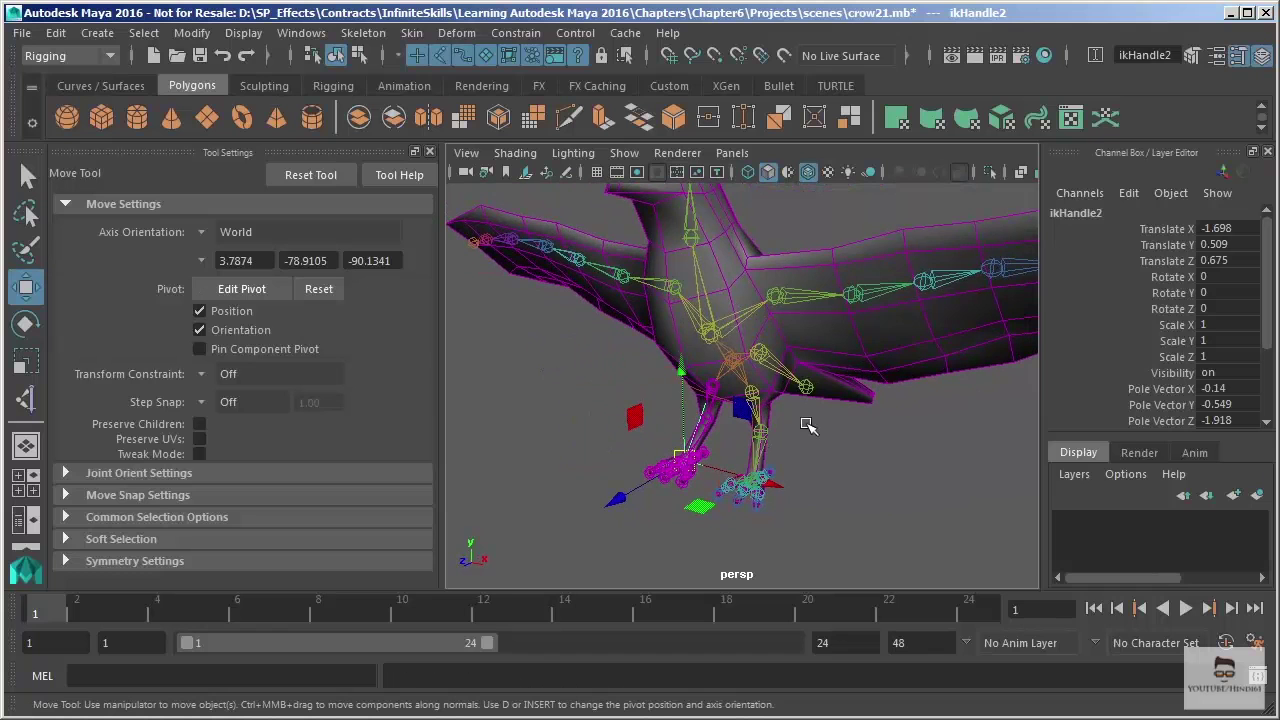